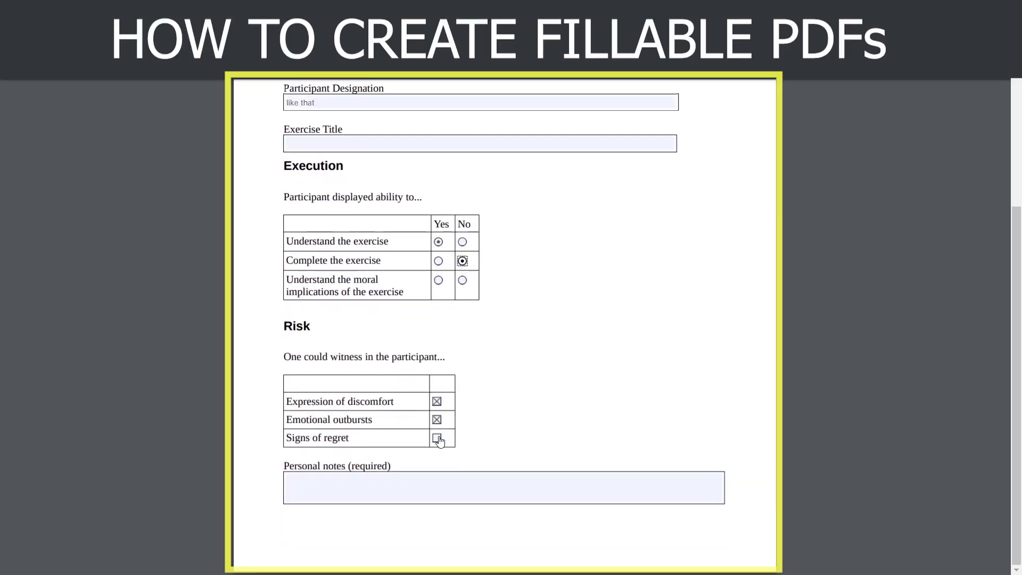
Tick Signs of regret, start a personal note, and answer Yes for understanding the exercise
{"action": "left_click", "coordinate": [438, 438]}
{"action": "left_click", "coordinate": [445, 500]}
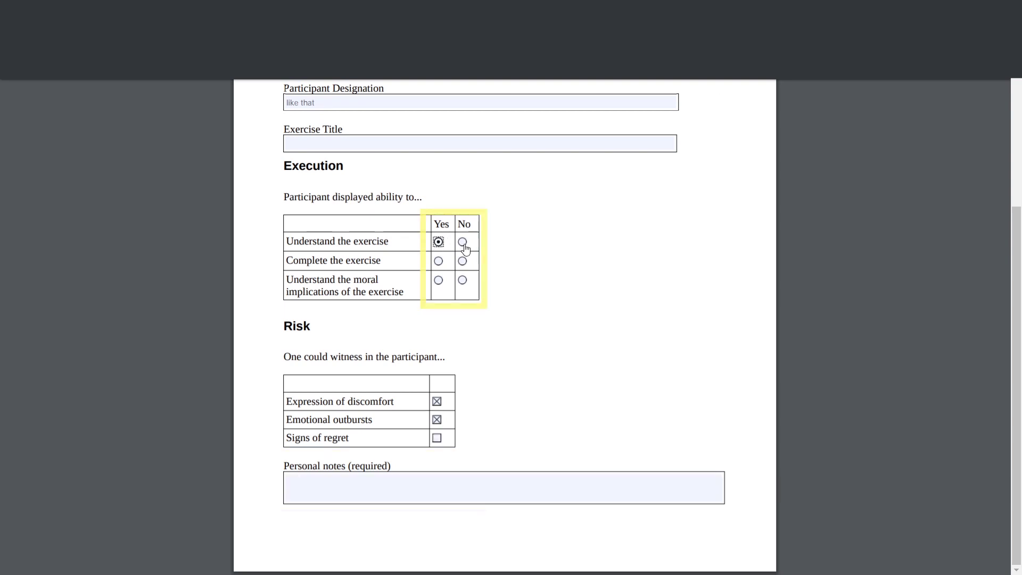
{"action": "left_click", "coordinate": [462, 241]}
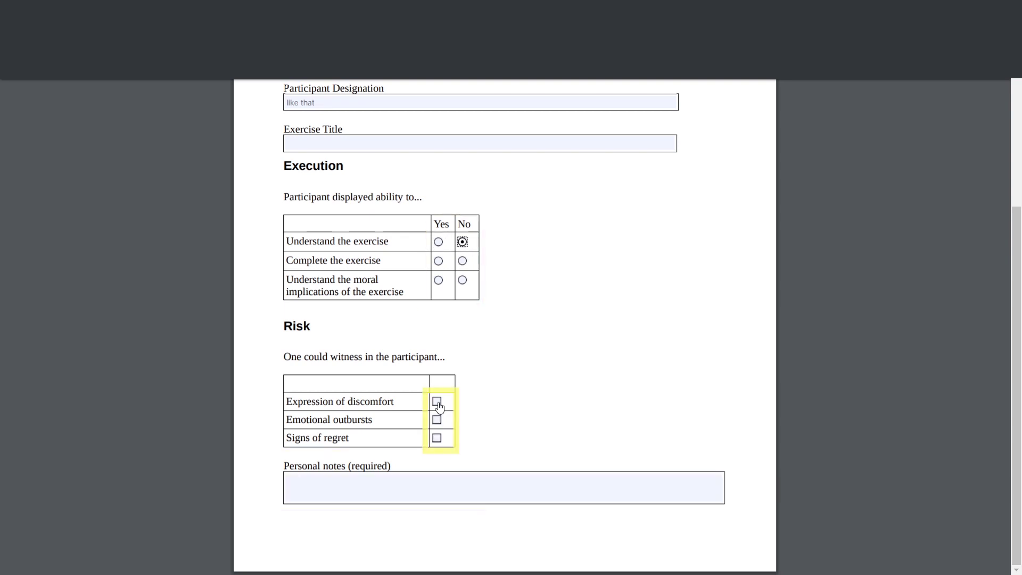
{"action": "left_click", "coordinate": [439, 242]}
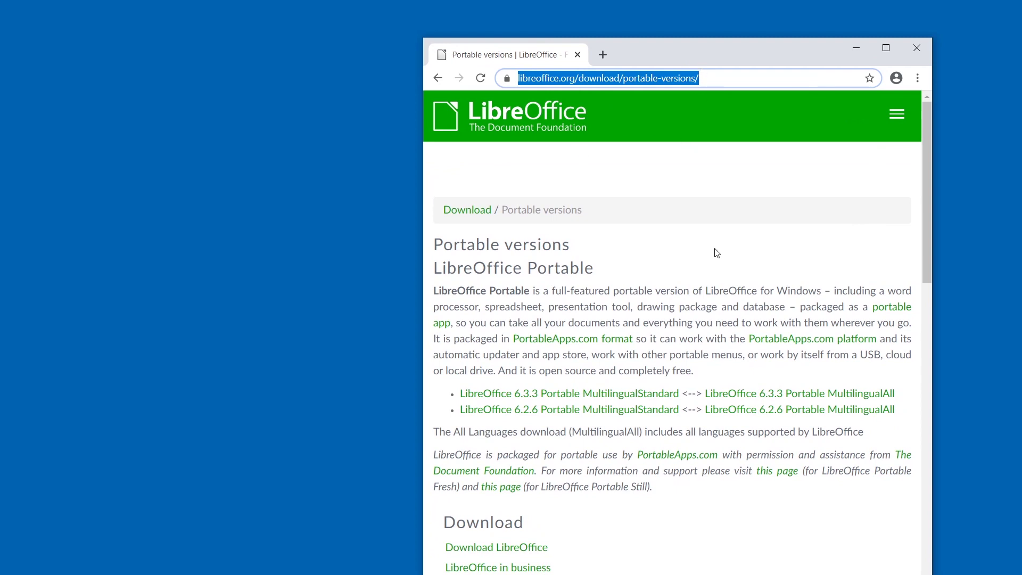
Check the portable-versions page address, then download the 6.3.3 Portable MultilingualStandard .exe
{"action": "left_click", "coordinate": [722, 380]}
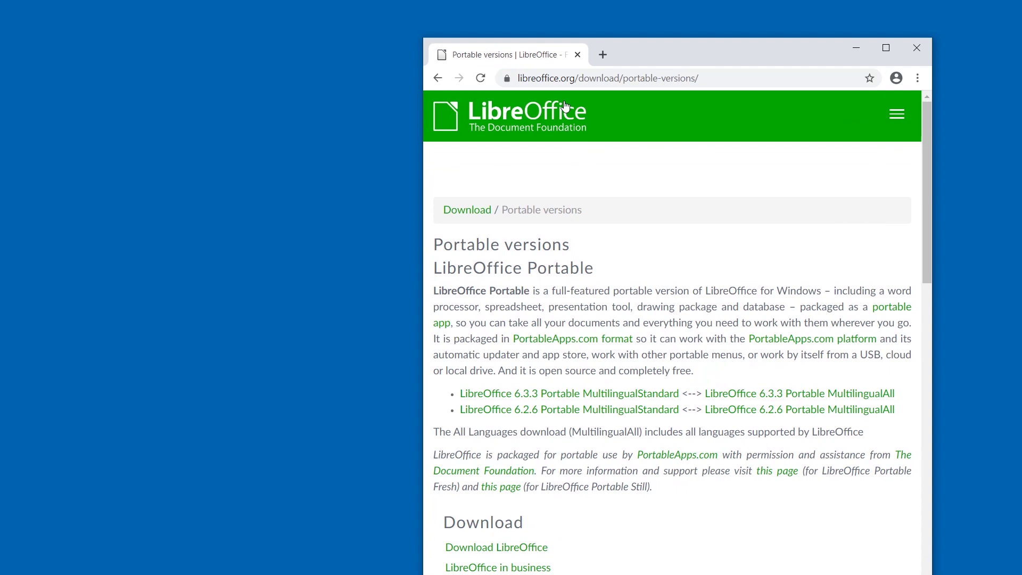
{"action": "double_click", "coordinate": [651, 79]}
{"action": "left_click_drag", "start_coordinate": [650, 79], "coordinate": [728, 81]}
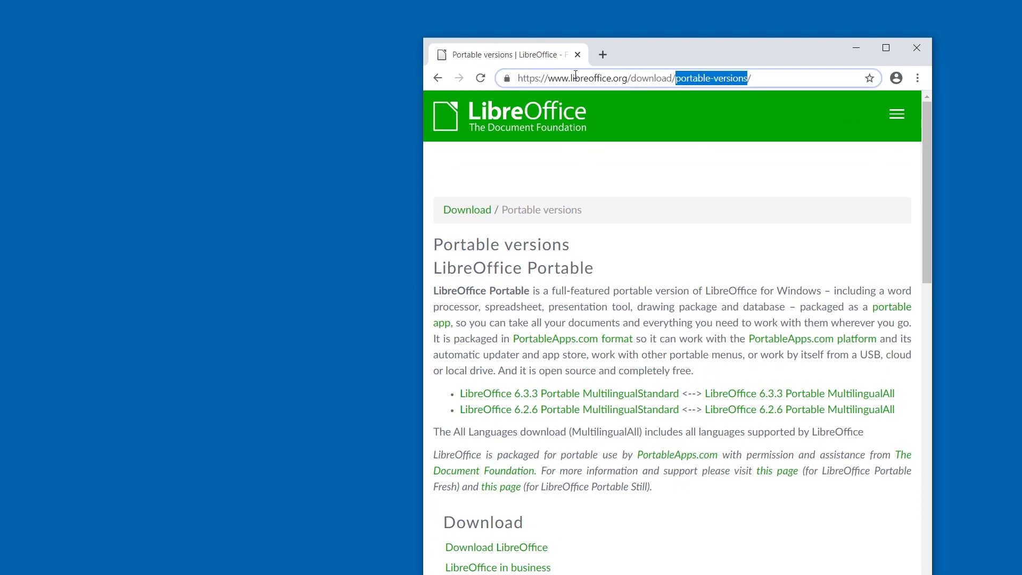
{"action": "left_click", "coordinate": [557, 393]}
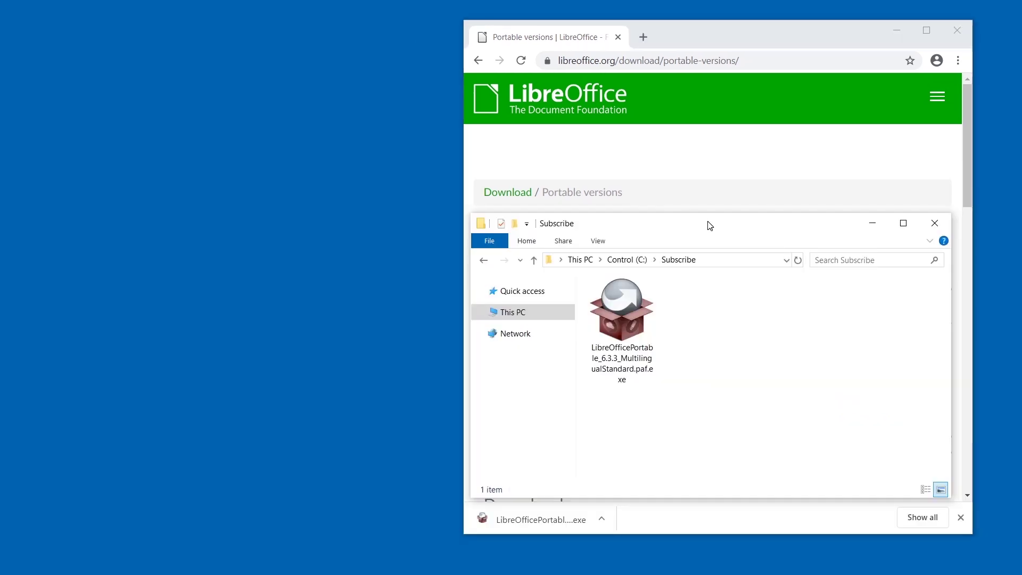
Run the .paf.exe installer with Remove Extra Languages ticked, installing into the Subscribe folder
{"action": "left_click_drag", "start_coordinate": [710, 224], "coordinate": [488, 285]}
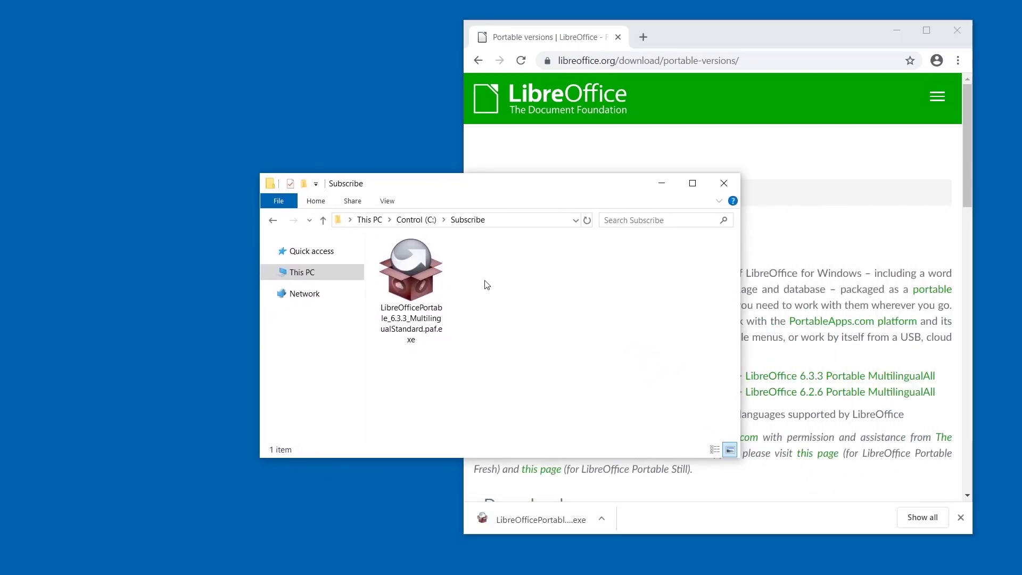
{"action": "double_click", "coordinate": [431, 291]}
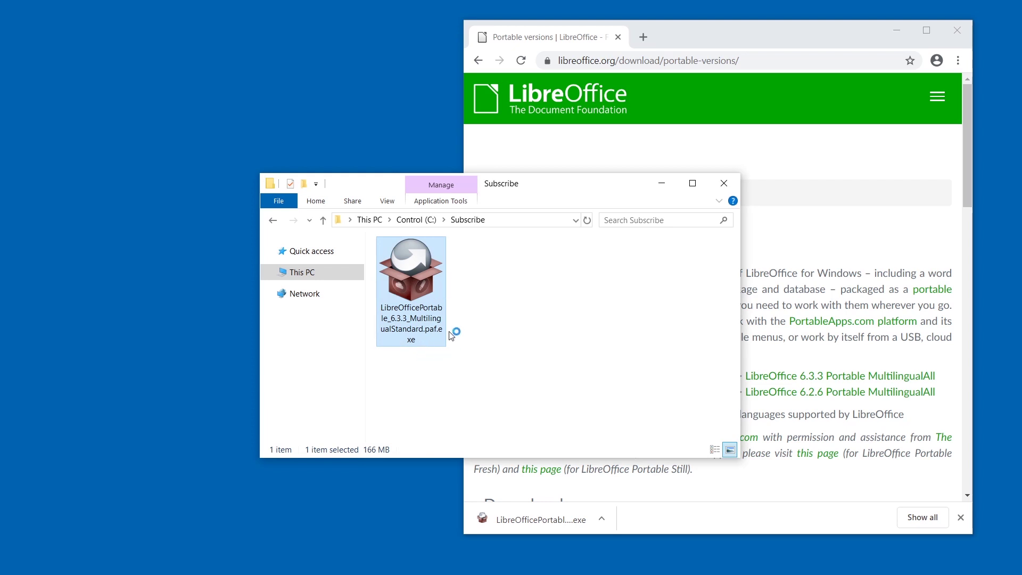
{"action": "left_click", "coordinate": [515, 323]}
{"action": "left_click", "coordinate": [575, 400]}
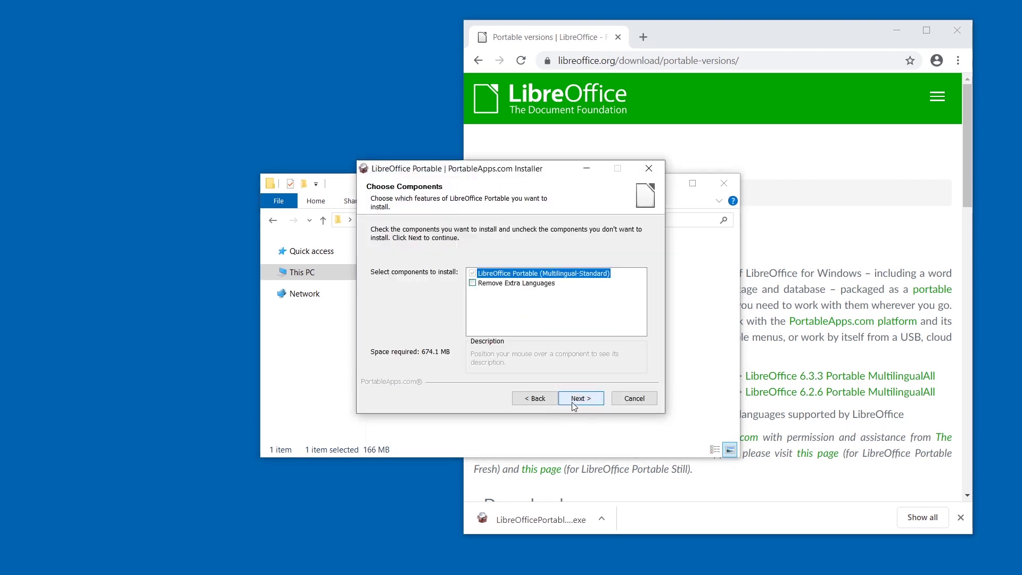
{"action": "left_click", "coordinate": [494, 284]}
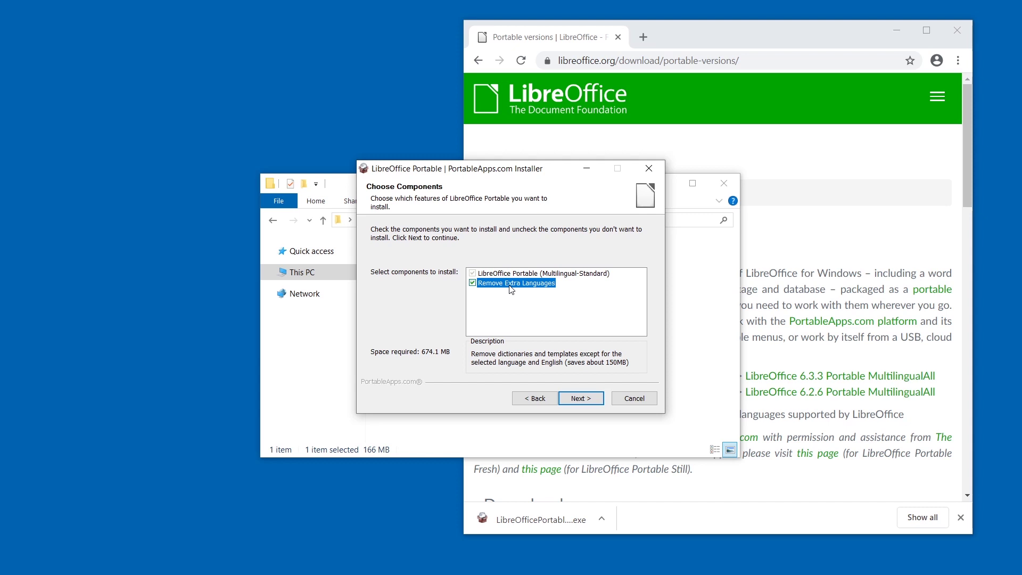
{"action": "left_click", "coordinate": [585, 403]}
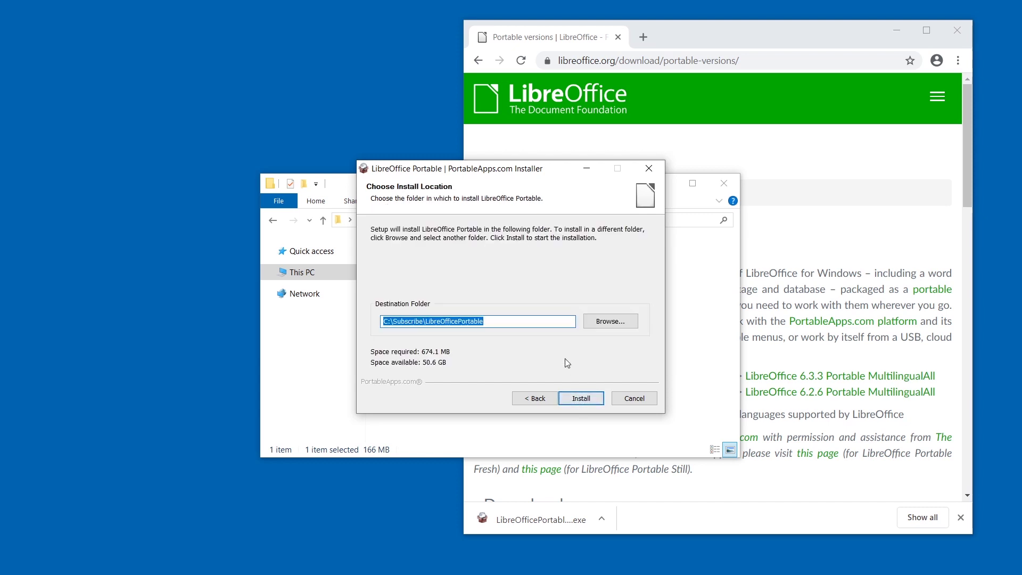
{"action": "left_click", "coordinate": [586, 402]}
{"action": "left_click", "coordinate": [398, 259]}
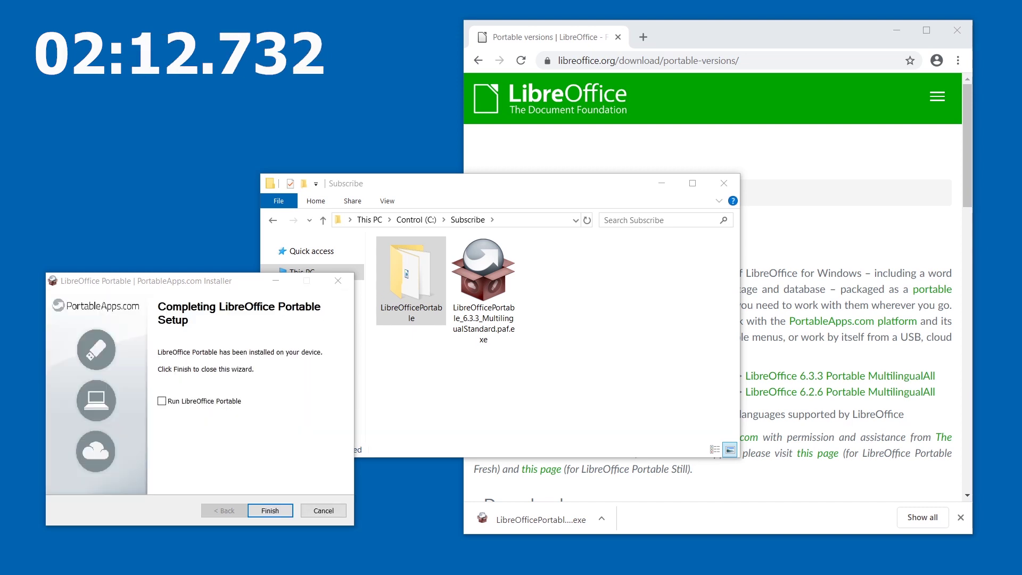
{"action": "left_click", "coordinate": [162, 402]}
{"action": "left_click", "coordinate": [279, 509]}
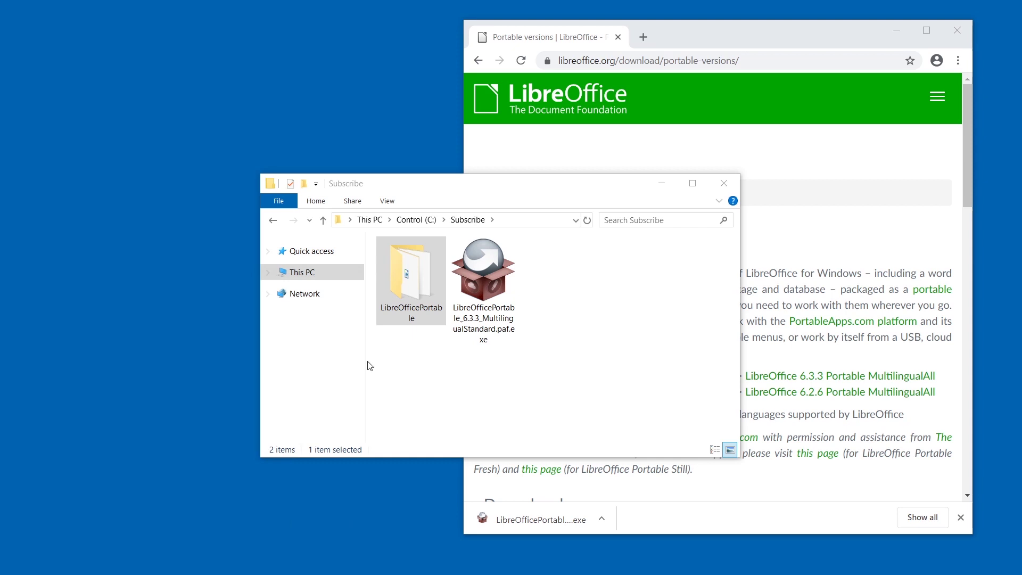
Launch LibreOfficeWriterPortable.exe from the LibreOfficePortable folder and dismiss the tip of the day
{"action": "double_click", "coordinate": [395, 296]}
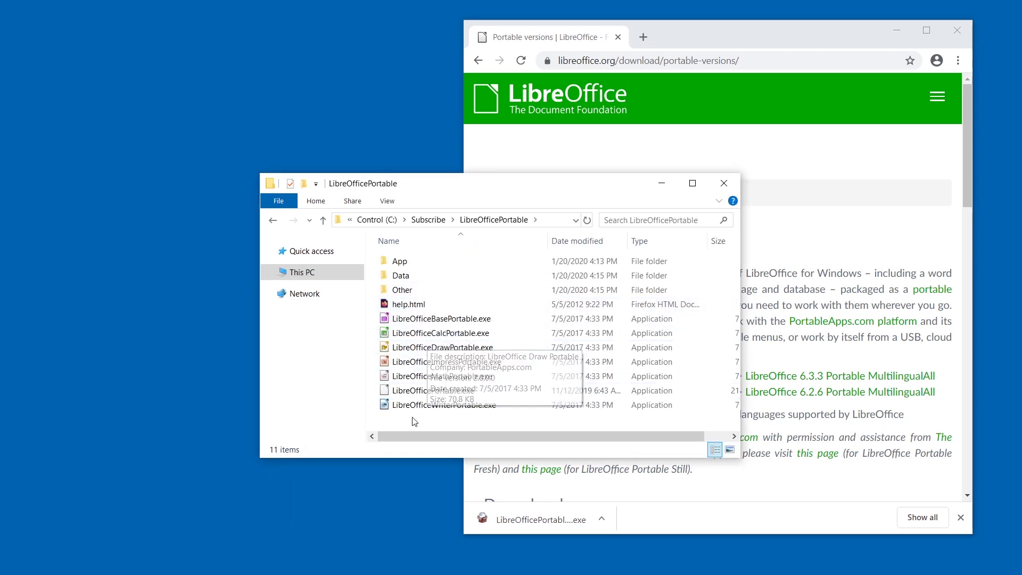
{"action": "left_click", "coordinate": [429, 408]}
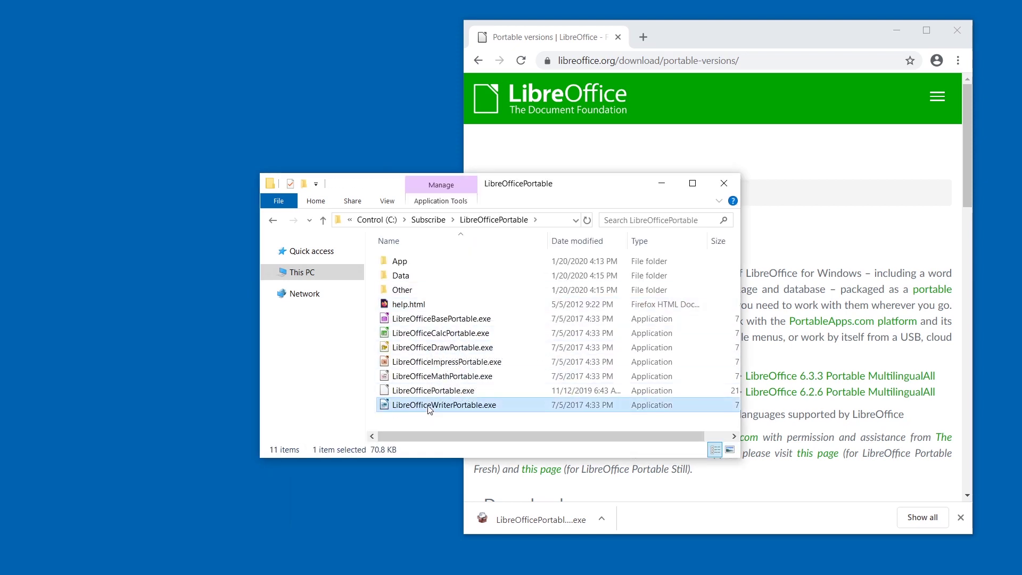
{"action": "double_click", "coordinate": [467, 406]}
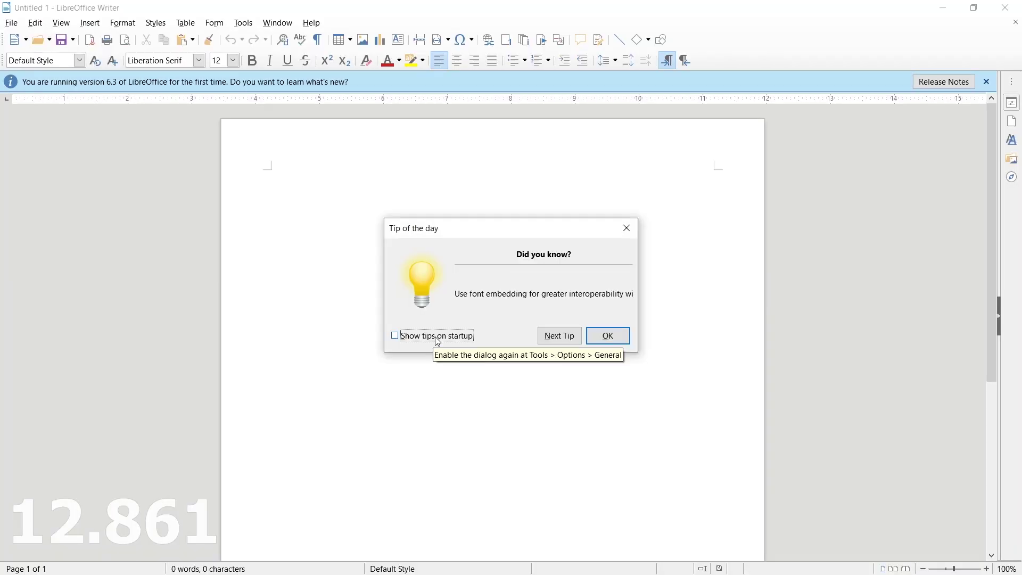
{"action": "left_click", "coordinate": [616, 336]}
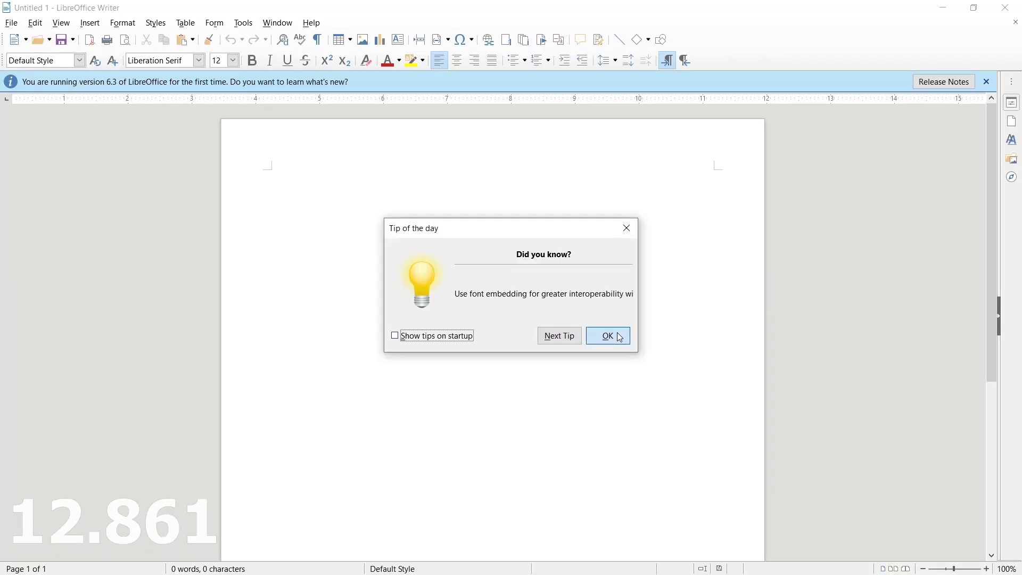
Type 'Participant Evaluation Form', 'WeyAwnLand Corp.' and 'Your Name' on separate lines
{"action": "left_click", "coordinate": [988, 82]}
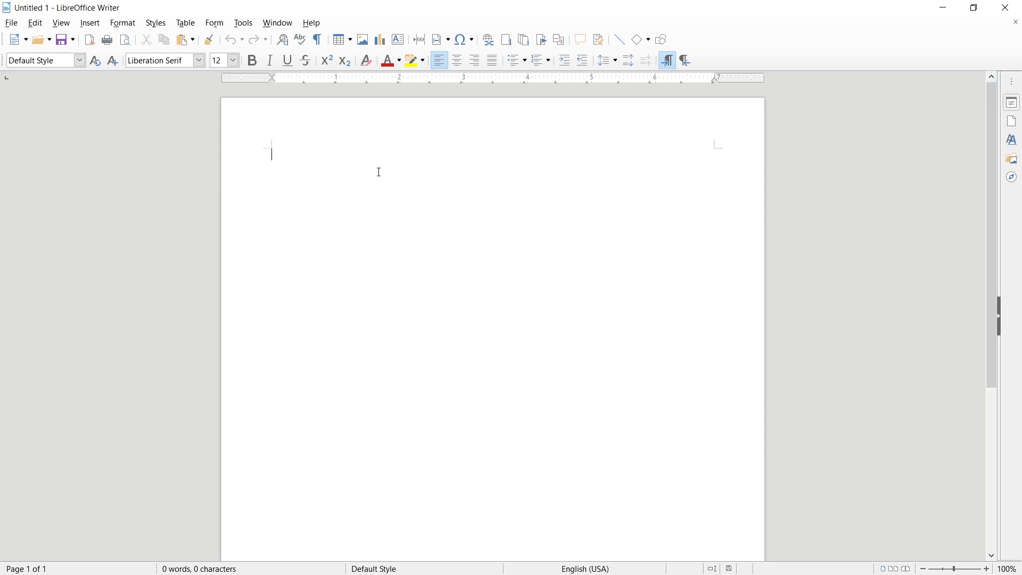
{"action": "type", "text": "Participant Evaluation Form"}
{"action": "key", "text": "Return"}
{"action": "type", "text": "WeyAwnLand Corp."}
{"action": "key", "text": "Return"}
{"action": "key", "text": "Return"}
{"action": "type", "text": "Your Name"}
{"action": "key", "text": "Return"}
{"action": "key", "text": "Return"}
{"action": "key", "text": "Return"}
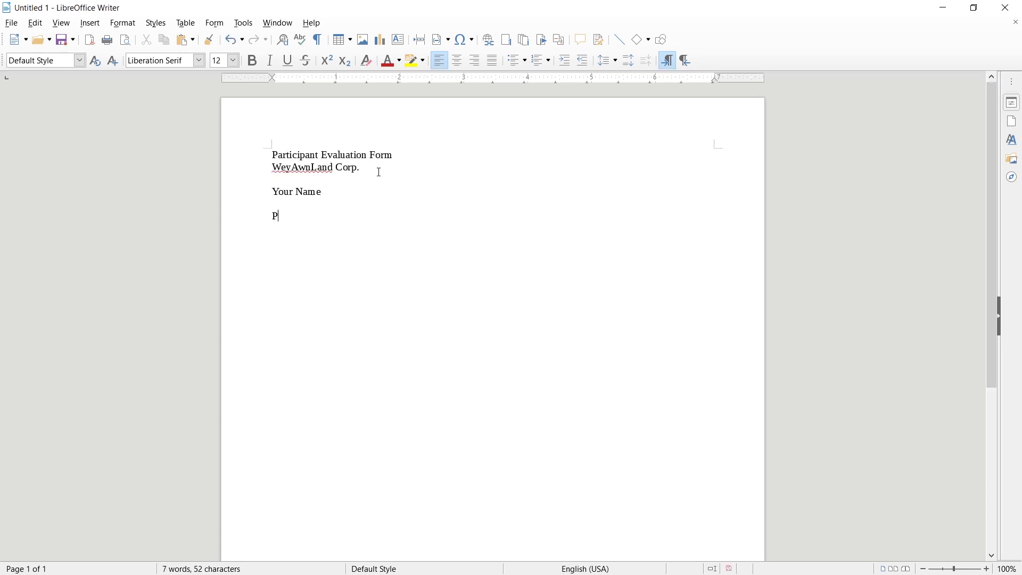
Add the Participant Designation, Exercise Title, ability and risk prompts, and 'Personal notes (required)' labels
{"action": "type", "text": "Participant Designation"}
{"action": "key", "text": "Return"}
{"action": "key", "text": "Return"}
{"action": "key", "text": "Return"}
{"action": "type", "text": "Exercise T"}
{"action": "key", "text": "Return"}
{"action": "key", "text": "Return"}
{"action": "type", "text": "Participant di"}
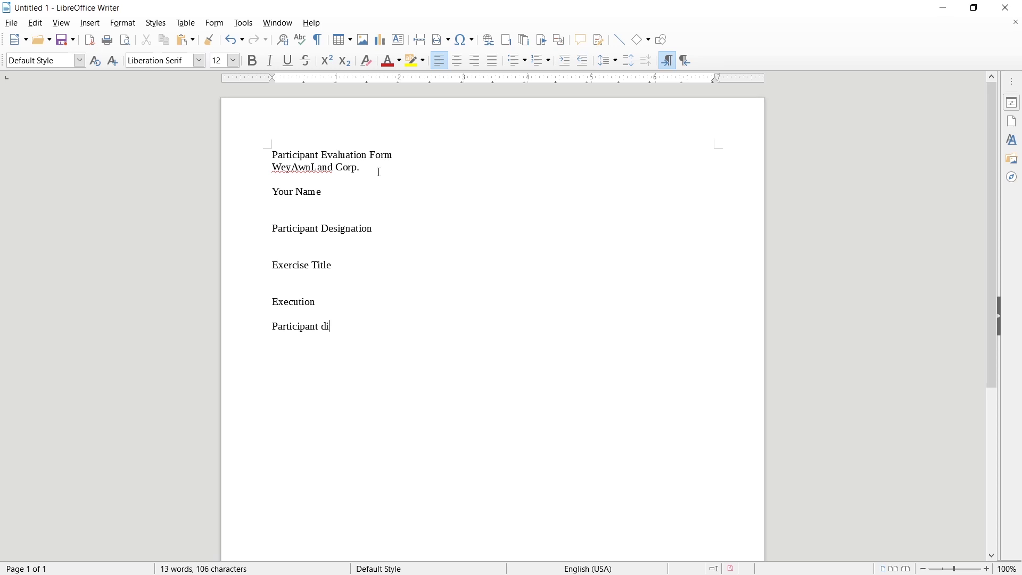
{"action": "type", "text": "splayed ability to..."}
{"action": "key", "text": "Return"}
{"action": "type", "text": "ld witness in the participa"}
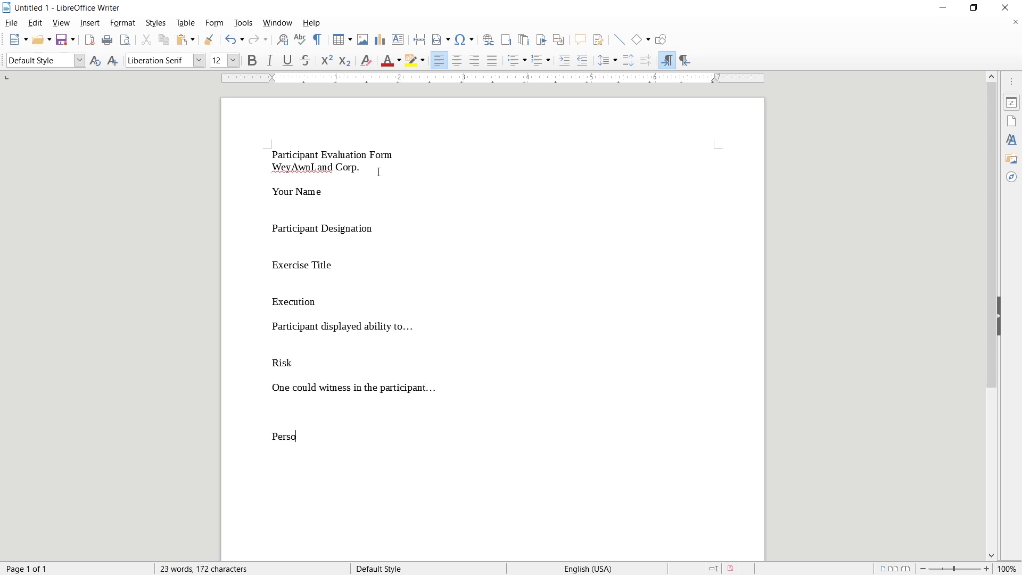
{"action": "type", "text": "nt…  Personal notes (required)"}
Style the company line as Subtitle and the form name as Title
{"action": "left_click_drag", "start_coordinate": [272, 155], "coordinate": [394, 155]}
{"action": "left_click", "coordinate": [79, 60]}
{"action": "left_click", "coordinate": [39, 146]}
{"action": "left_click_drag", "start_coordinate": [272, 198], "coordinate": [358, 199]}
{"action": "left_click", "coordinate": [80, 61]}
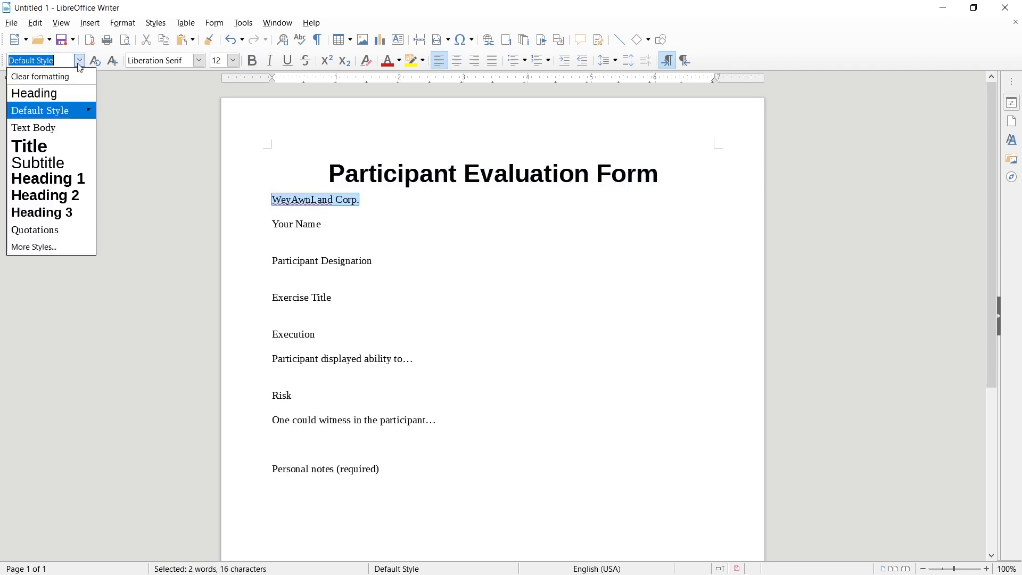
{"action": "left_click", "coordinate": [39, 162]}
Insert a 3x4 table with Yes/No headers and rows for understanding, completing, and moral implication
{"action": "left_click", "coordinate": [275, 290]}
{"action": "left_click", "coordinate": [342, 40]}
{"action": "left_click", "coordinate": [355, 97]}
{"action": "left_click", "coordinate": [474, 383]}
{"action": "type", "text": "Yes\tNo"}
{"action": "left_click", "coordinate": [369, 404]}
{"action": "type", "text": "Understand the exercise"}
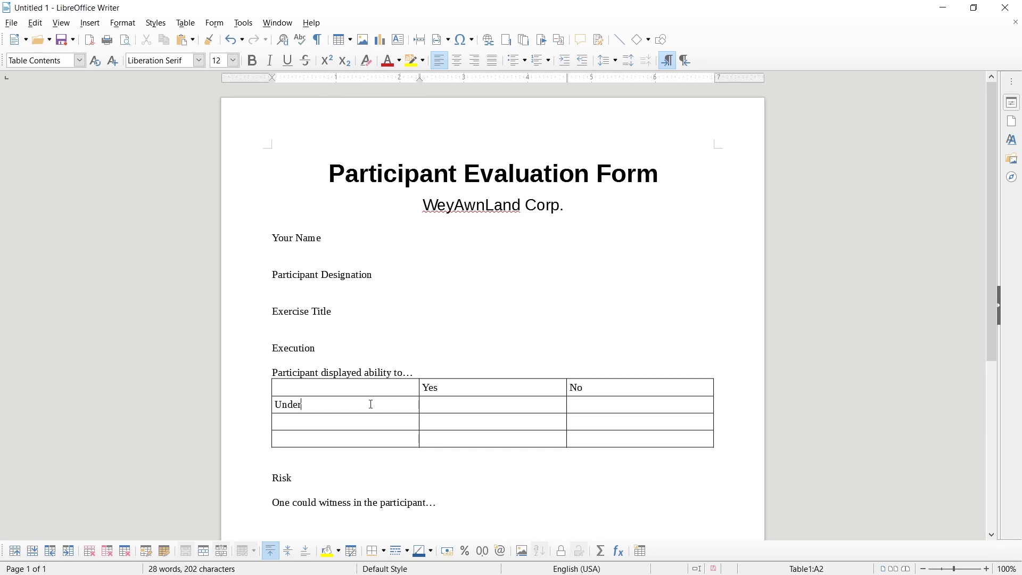
{"action": "key", "text": "Down"}
{"action": "type", "text": "Complete the exercise"}
{"action": "key", "text": "Down"}
{"action": "type", "text": "Understand the moral implication of the exerci"}
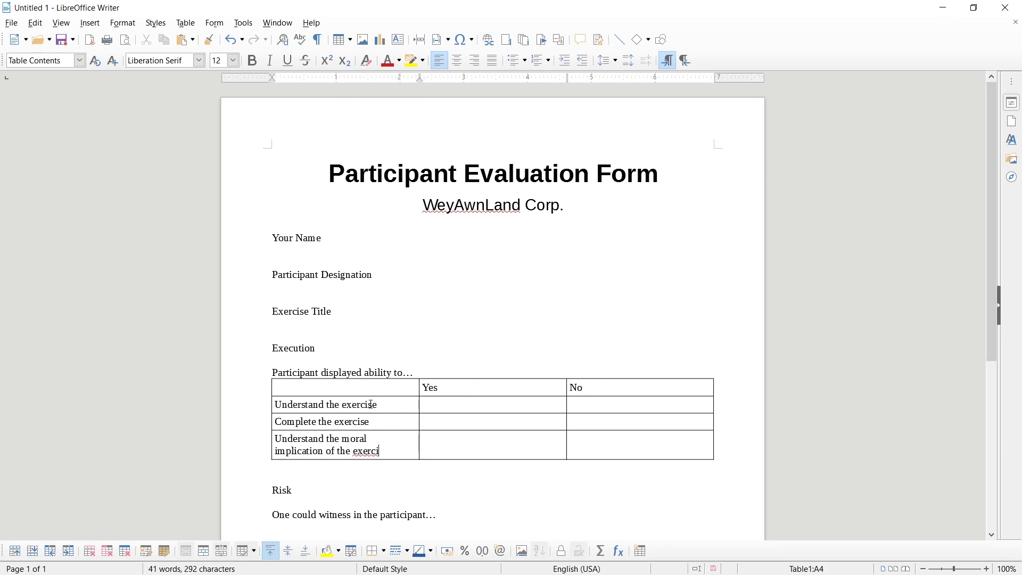
Insert a 2x4 Risk table headed Yes with discomfort, outbursts and Signs of regret rows
{"action": "scroll", "coordinate": [371, 405], "scroll_direction": "down", "scroll_amount": 5}
{"action": "left_click", "coordinate": [343, 40]}
{"action": "left_click", "coordinate": [346, 97]}
{"action": "left_click", "coordinate": [528, 396]}
{"action": "type", "text": "Yes"}
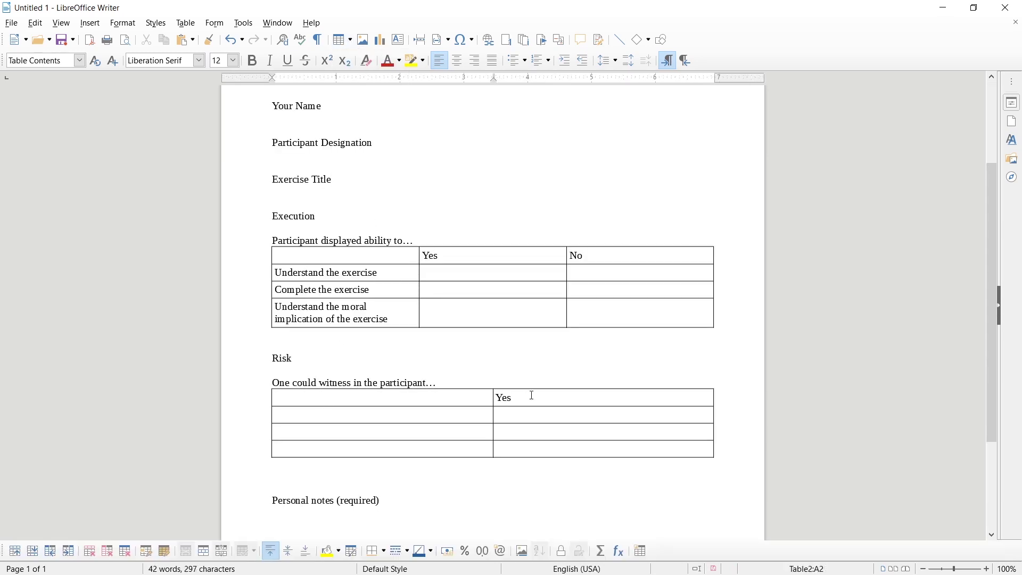
{"action": "key", "text": "Tab"}
{"action": "type", "text": "Expression of discomfort"}
{"action": "key", "text": "Down"}
{"action": "type", "text": "Emotional outvur"}
{"action": "type", "text": "Signs of regret"}
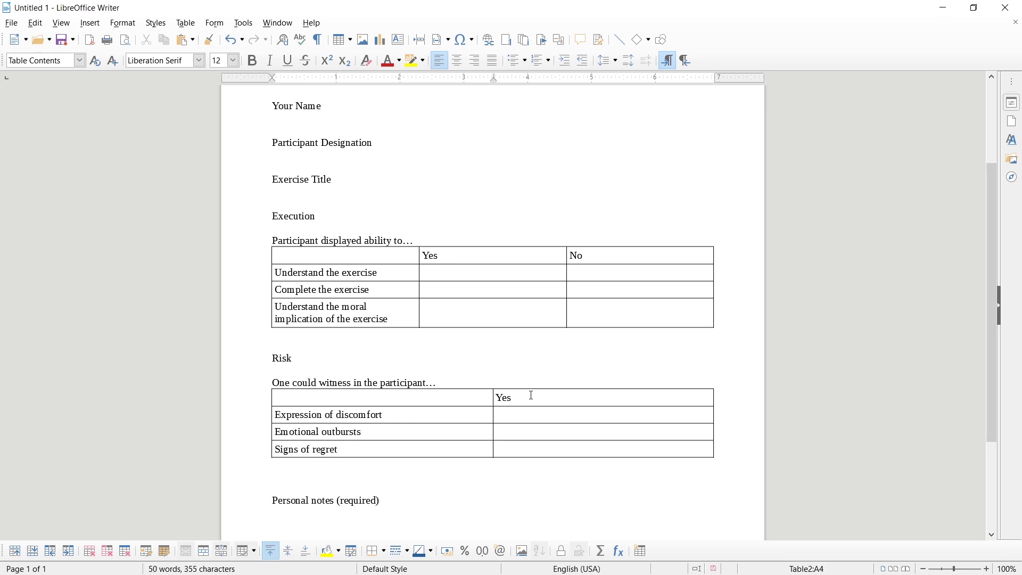
Drag the column borders to narrow the answer columns of both tables
{"action": "left_click_drag", "start_coordinate": [494, 405], "coordinate": [418, 405]}
{"action": "left_click_drag", "start_coordinate": [714, 401], "coordinate": [441, 401]}
{"action": "left_click_drag", "start_coordinate": [567, 256], "coordinate": [444, 256]}
{"action": "left_click_drag", "start_coordinate": [712, 256], "coordinate": [468, 256]}
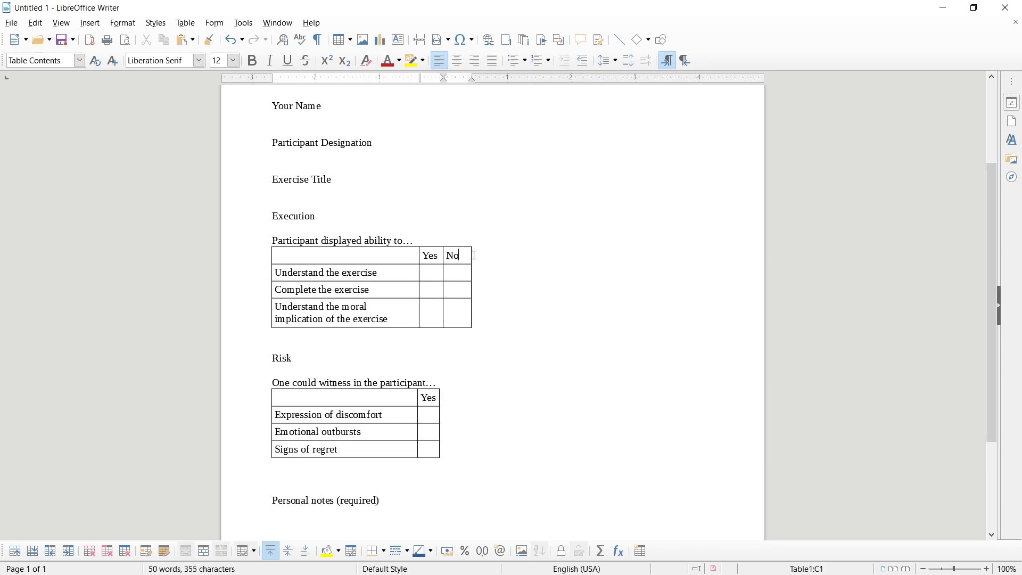
Draw a Form > Text Box field across the line below Your Name
{"action": "left_click", "coordinate": [215, 24]}
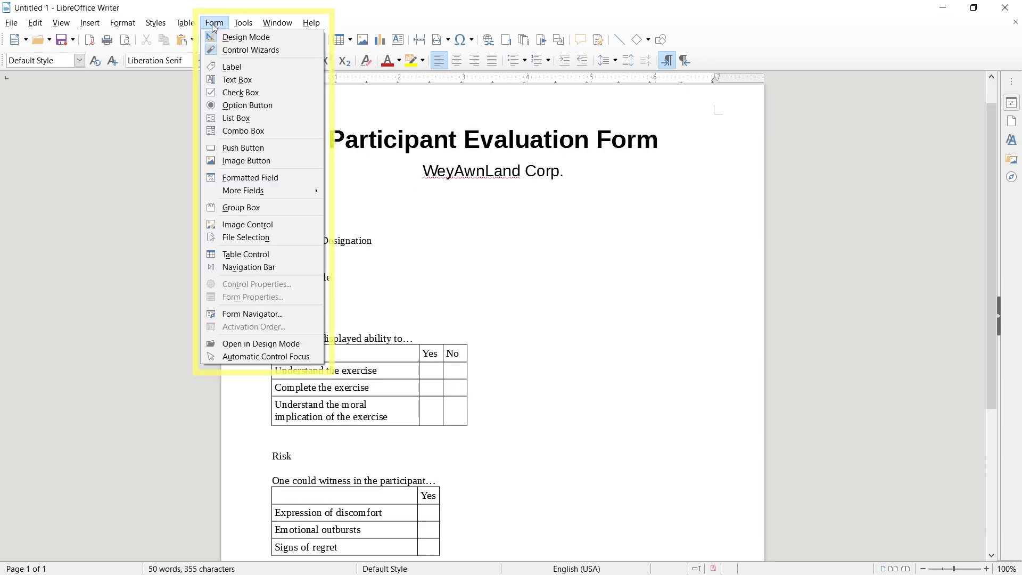
{"action": "left_click", "coordinate": [247, 81]}
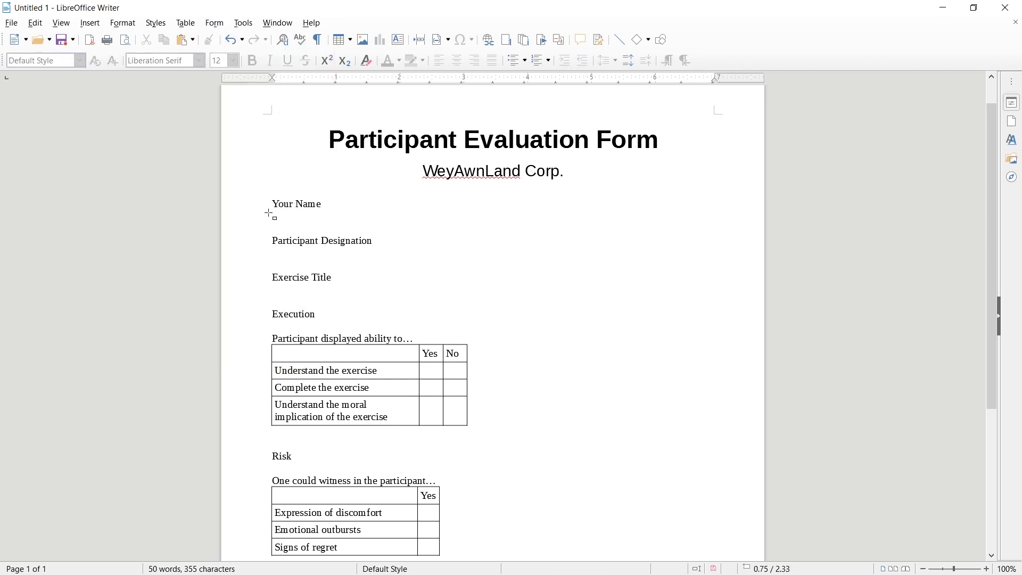
{"action": "left_click_drag", "start_coordinate": [271, 215], "coordinate": [623, 236]}
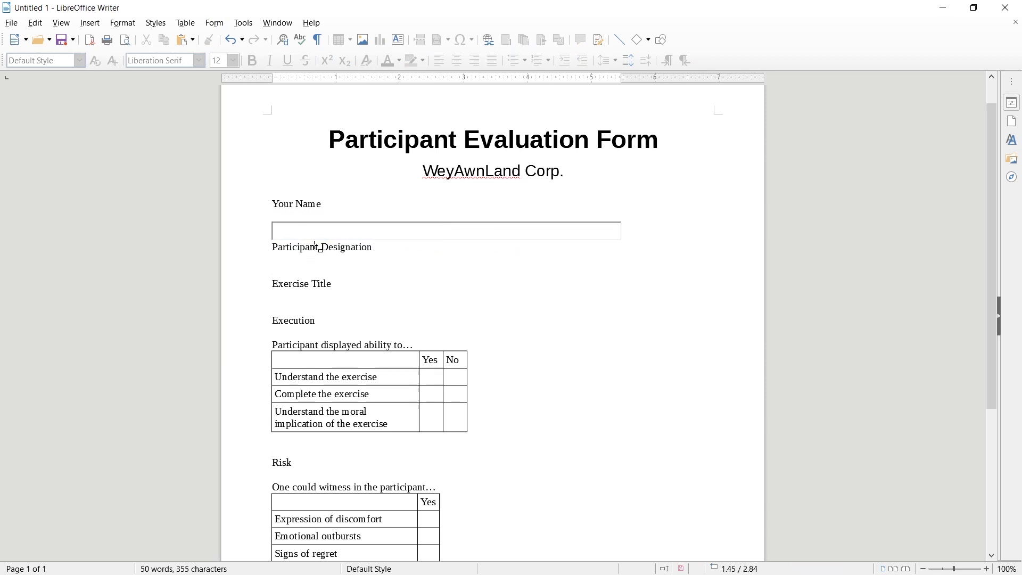
{"action": "left_click", "coordinate": [311, 224]}
{"action": "left_click", "coordinate": [318, 217]}
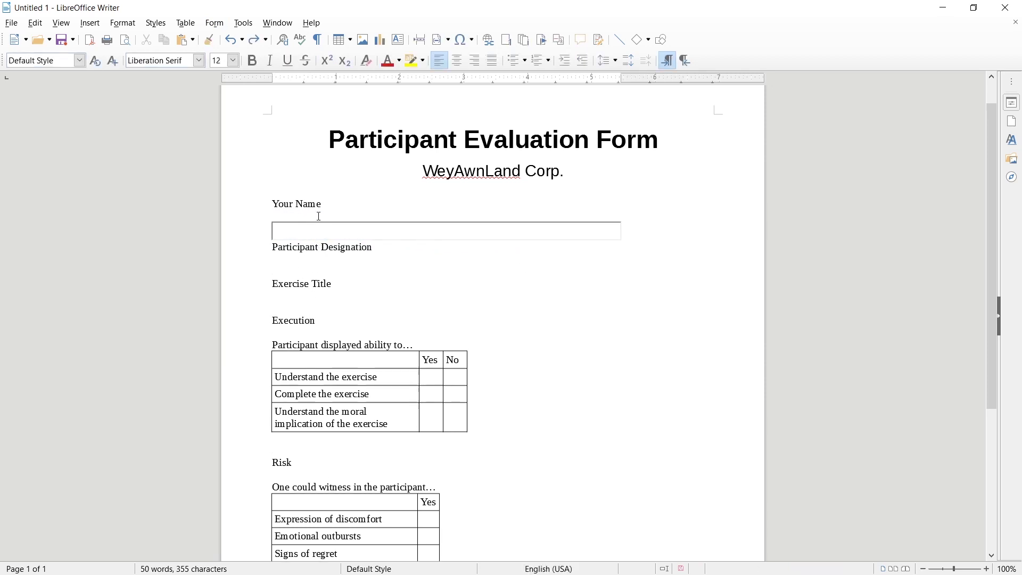
Name the text box YourName and give it a Flat border in Control Properties
{"action": "double_click", "coordinate": [344, 222]}
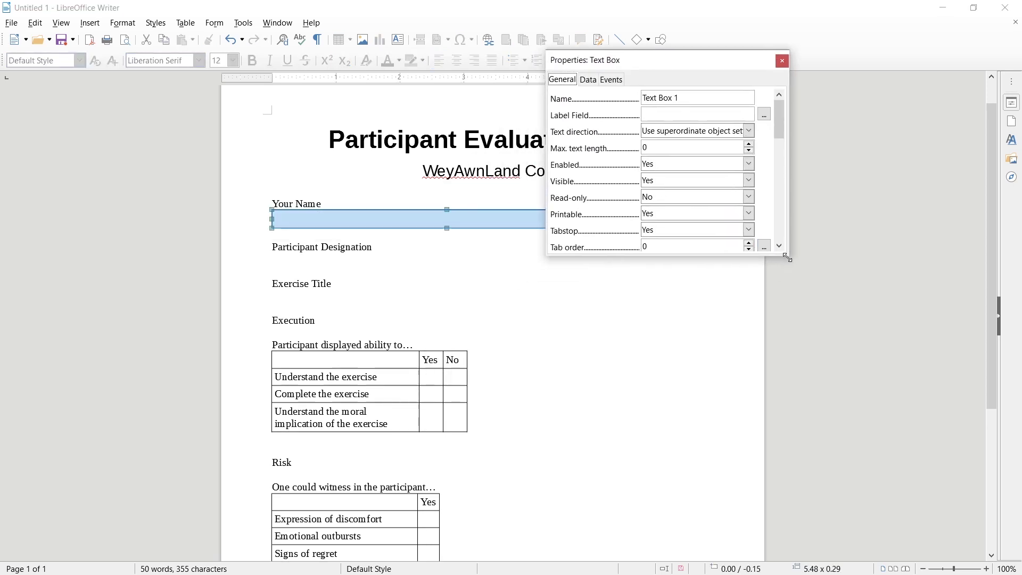
{"action": "left_click_drag", "start_coordinate": [788, 259], "coordinate": [823, 552]}
{"action": "left_click_drag", "start_coordinate": [687, 63], "coordinate": [721, 71]}
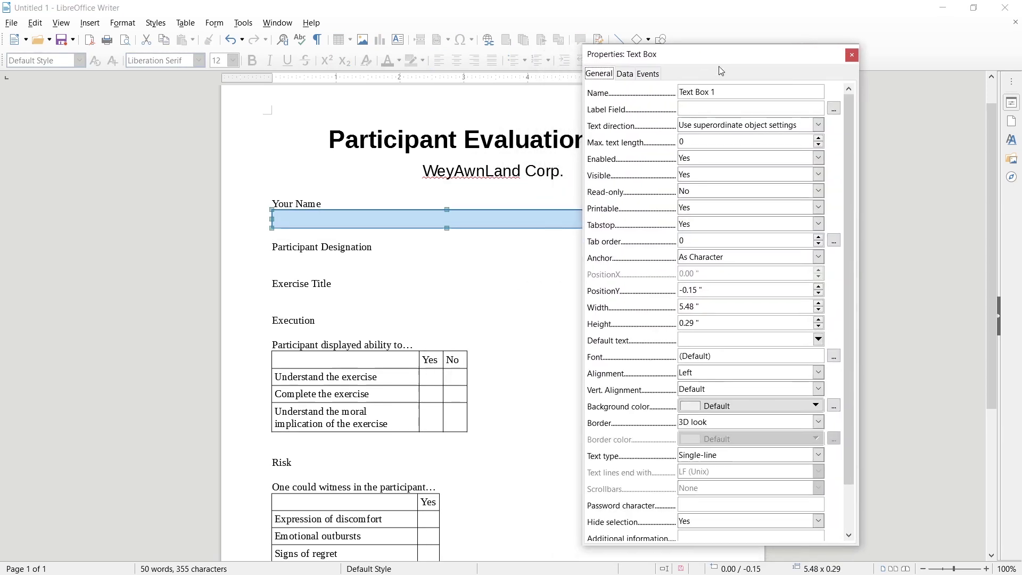
{"action": "left_click", "coordinate": [743, 93]}
{"action": "triple_click", "coordinate": [743, 92]}
{"action": "type", "text": "YourName"}
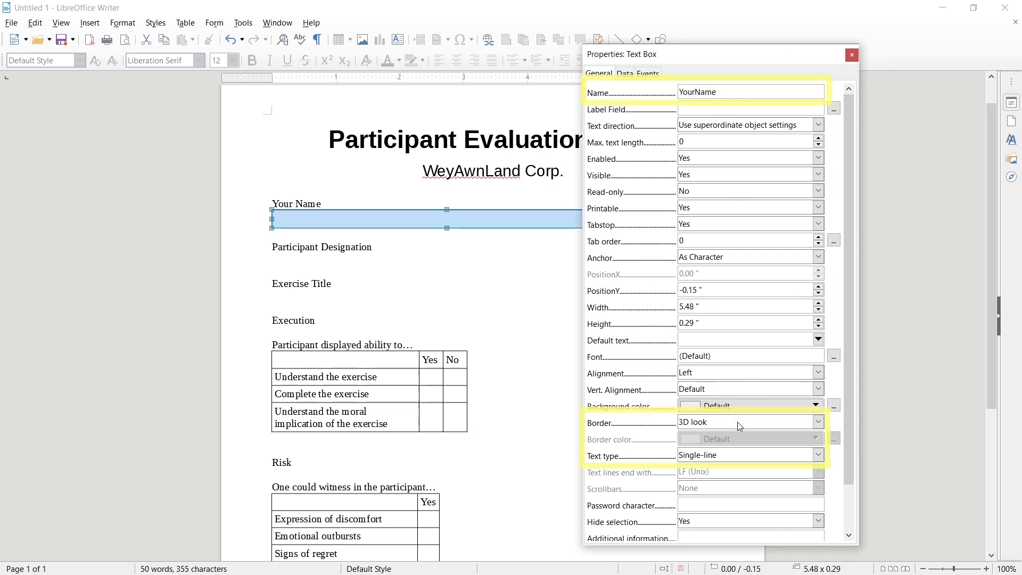
{"action": "left_click", "coordinate": [739, 426]}
{"action": "left_click", "coordinate": [690, 457]}
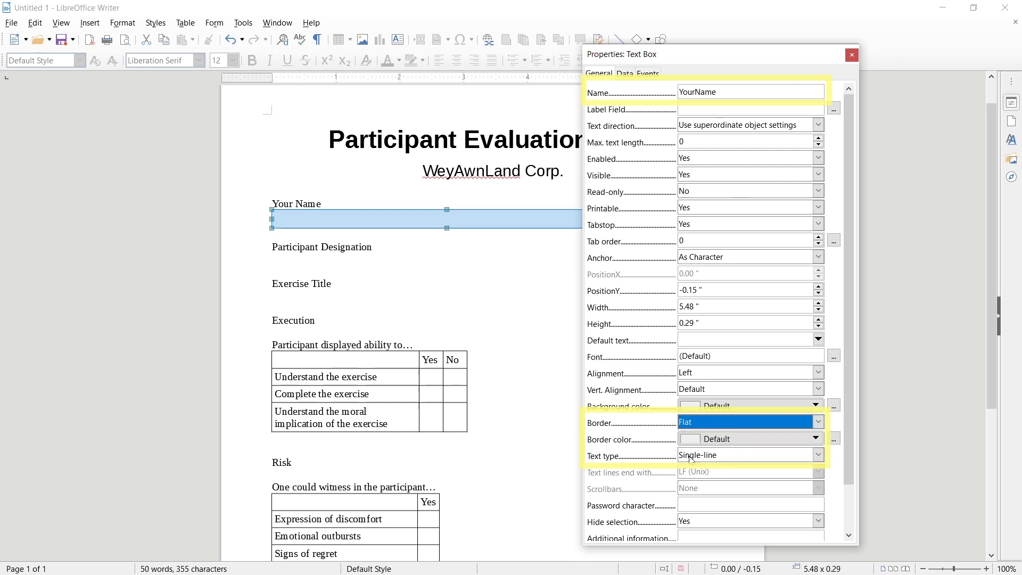
{"action": "left_click", "coordinate": [354, 221]}
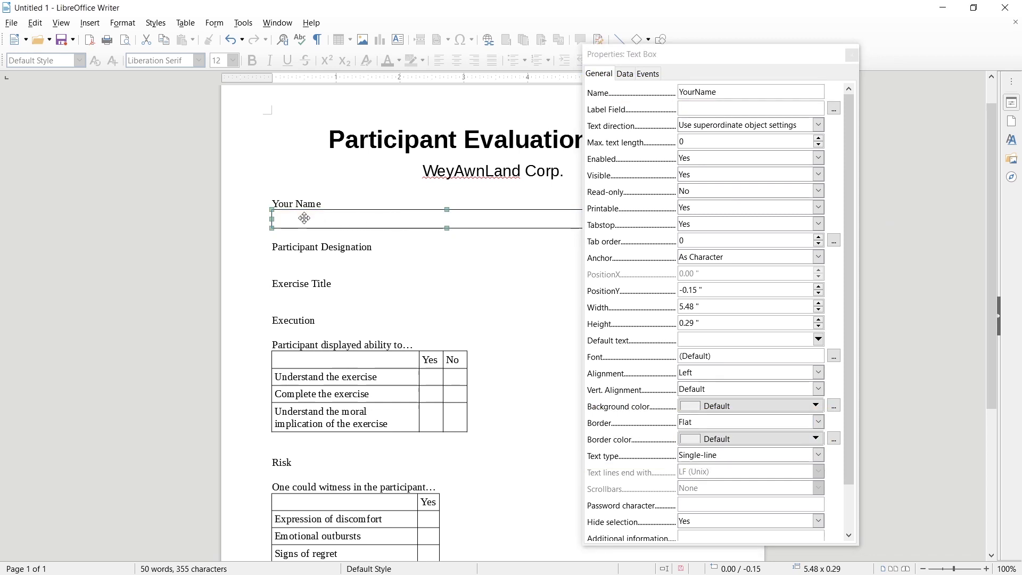
Paste copies under Participant Designation and Exercise Title, naming them PartDesign and Exe…
{"action": "left_click", "coordinate": [282, 262]}
{"action": "key", "text": "ctrl+v"}
{"action": "left_click", "coordinate": [281, 301]}
{"action": "key", "text": "ctrl+v"}
{"action": "left_click", "coordinate": [321, 266]}
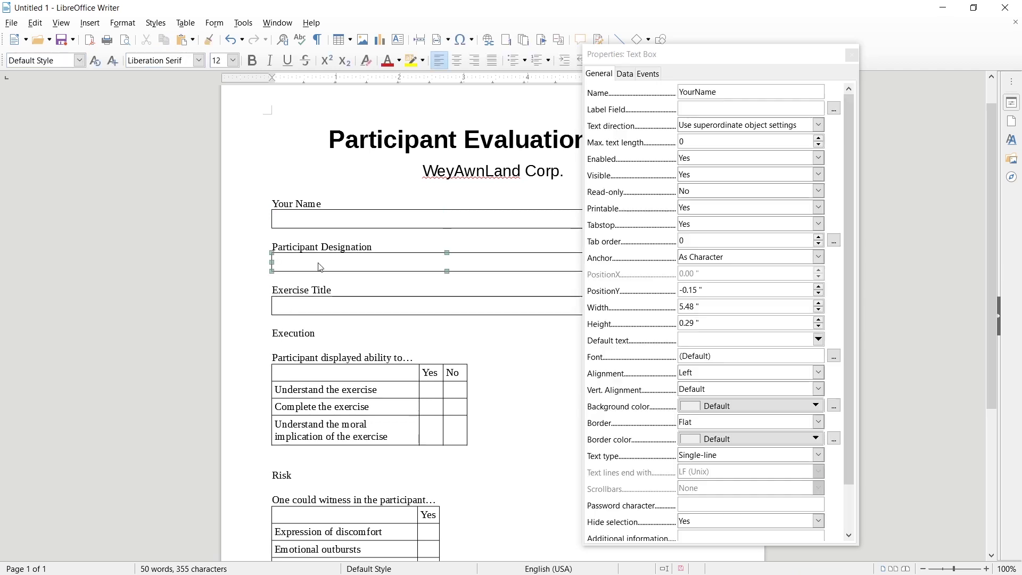
{"action": "double_click", "coordinate": [719, 93]}
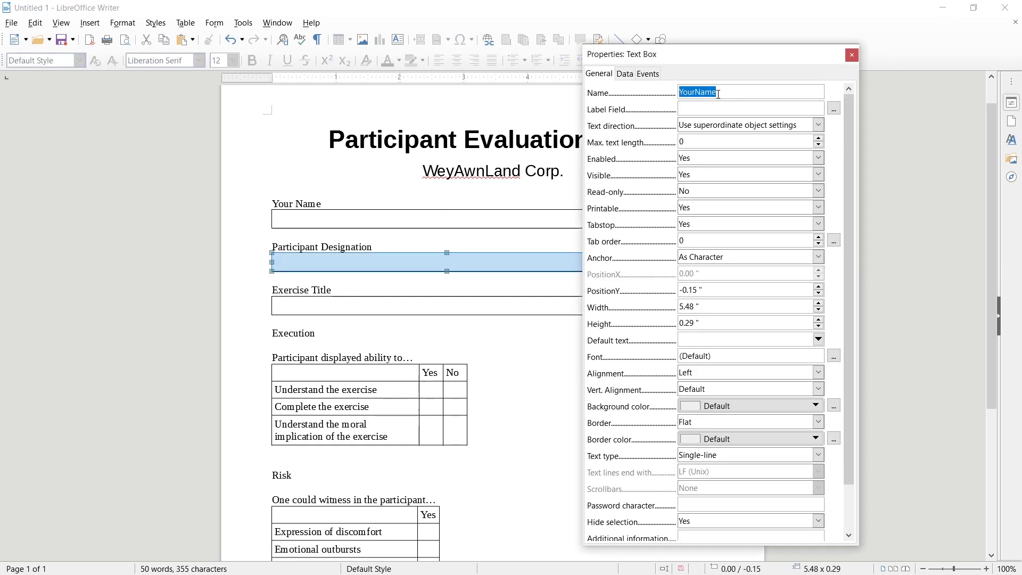
{"action": "type", "text": "PartDesign"}
{"action": "left_click", "coordinate": [377, 307]}
{"action": "double_click", "coordinate": [734, 92]}
{"action": "type", "text": "ExerTitle"}
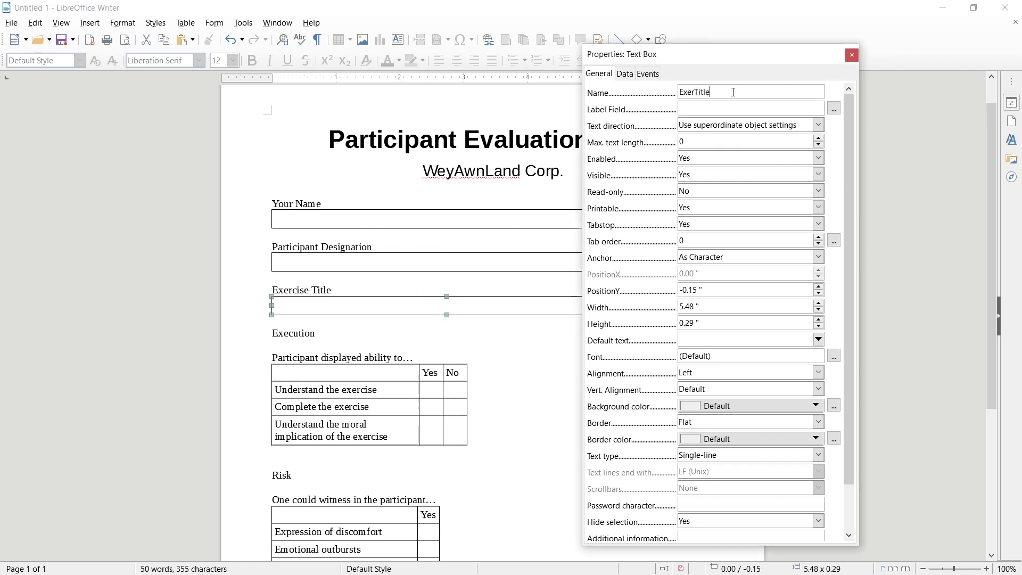
Draw a flat option button without a label in the first Yes cell, named Unde…
{"action": "left_click", "coordinate": [214, 23]}
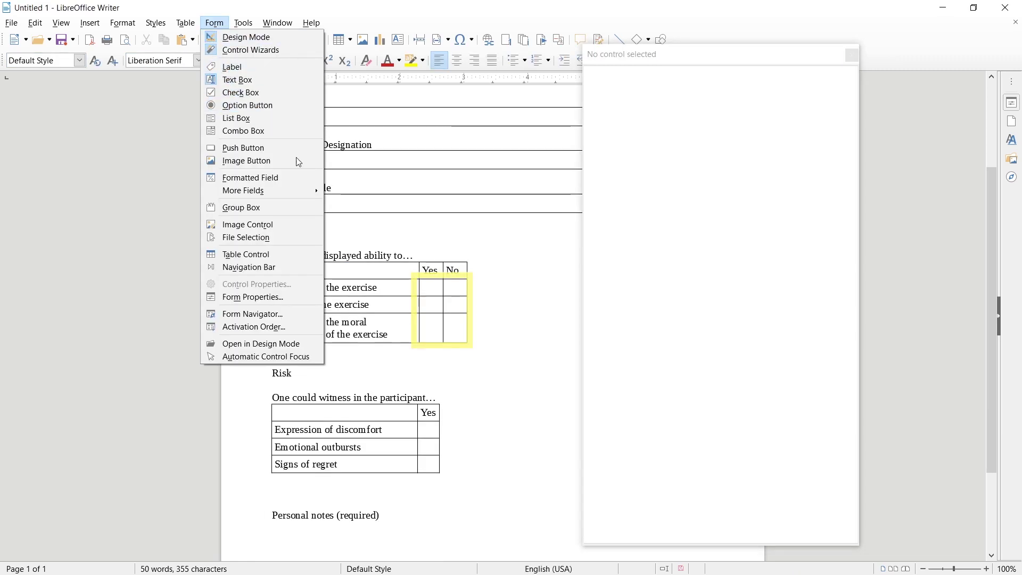
{"action": "left_click", "coordinate": [247, 105]}
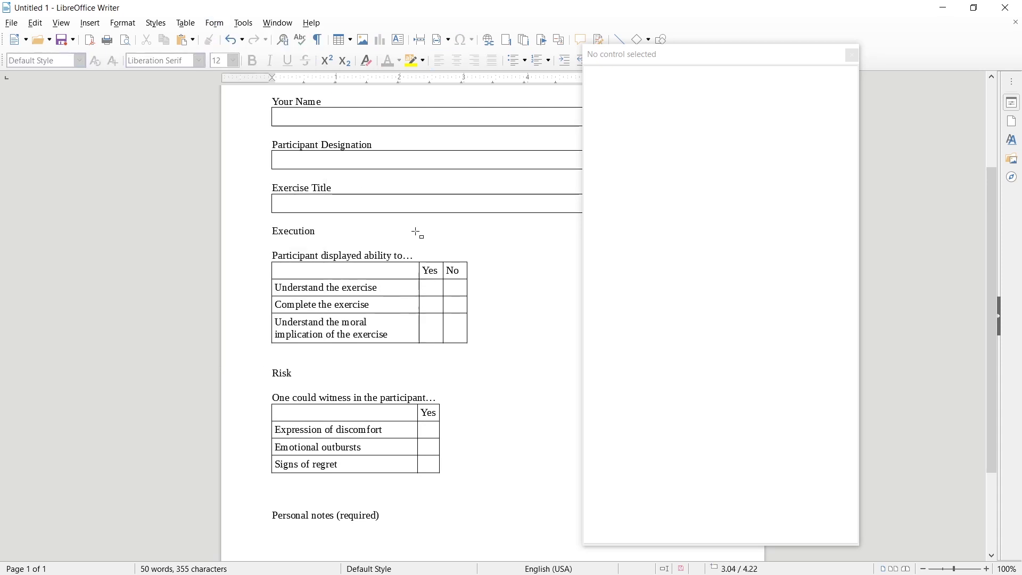
{"action": "left_click_drag", "start_coordinate": [428, 283], "coordinate": [445, 296]}
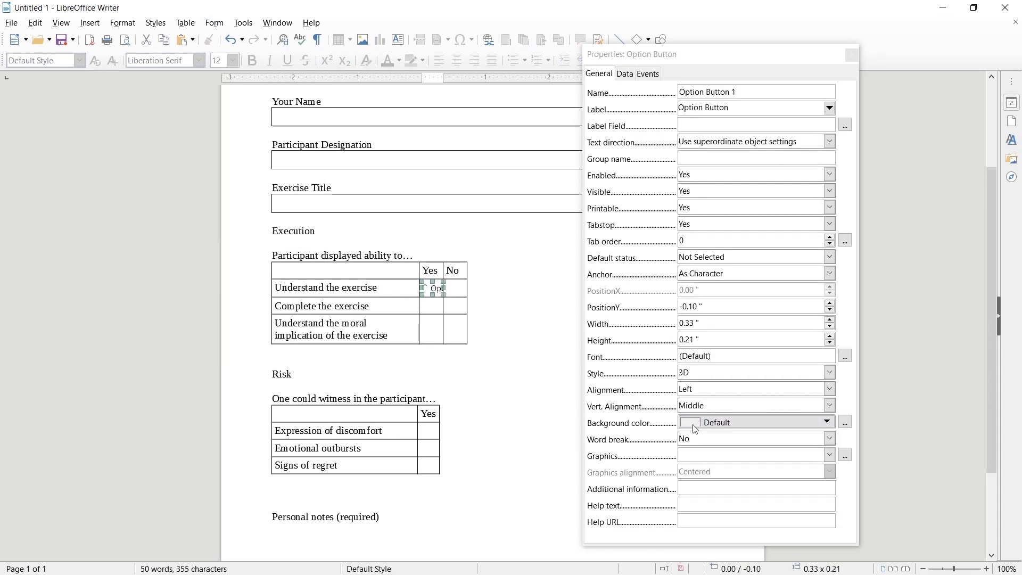
{"action": "left_click", "coordinate": [700, 375]}
{"action": "left_click", "coordinate": [699, 398]}
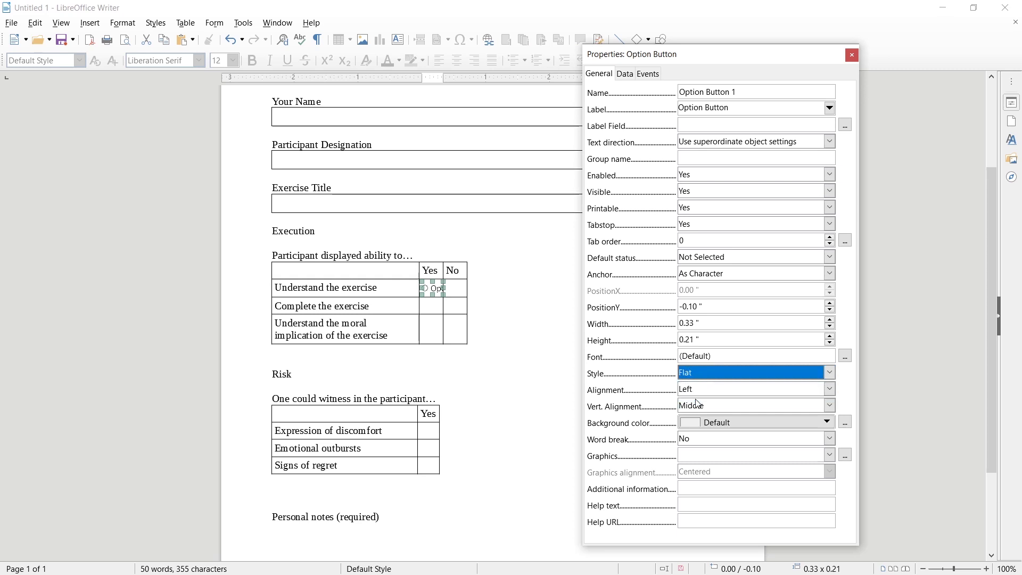
{"action": "left_click", "coordinate": [718, 110]}
{"action": "key", "text": "BackSpace"}
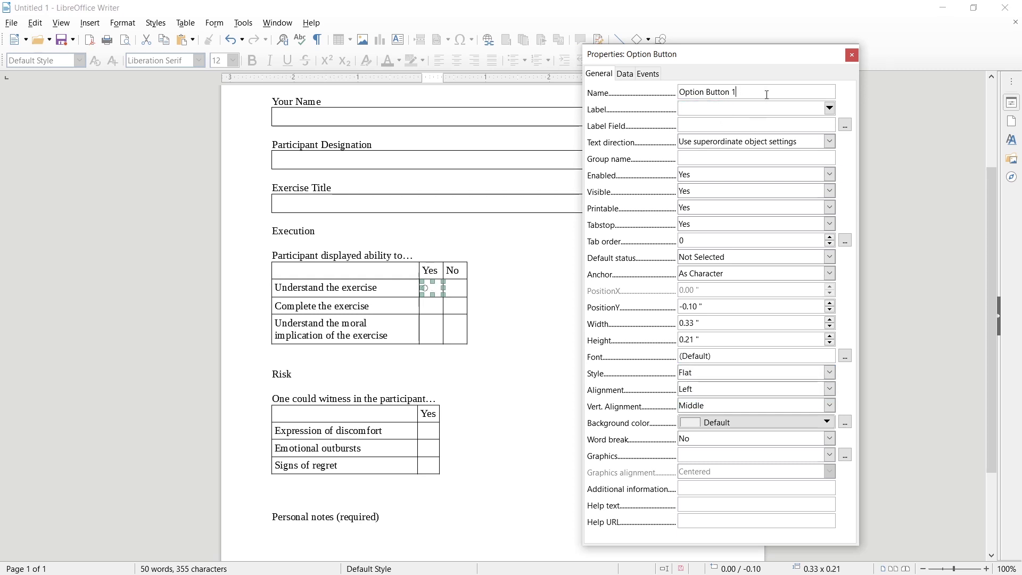
{"action": "triple_click", "coordinate": [771, 95]}
{"action": "type", "text": "Unde"}
{"action": "left_click", "coordinate": [857, 55]}
Narrow the option button to fit inside its table cell
{"action": "scroll", "coordinate": [564, 322], "scroll_direction": "up", "scroll_amount": 5}
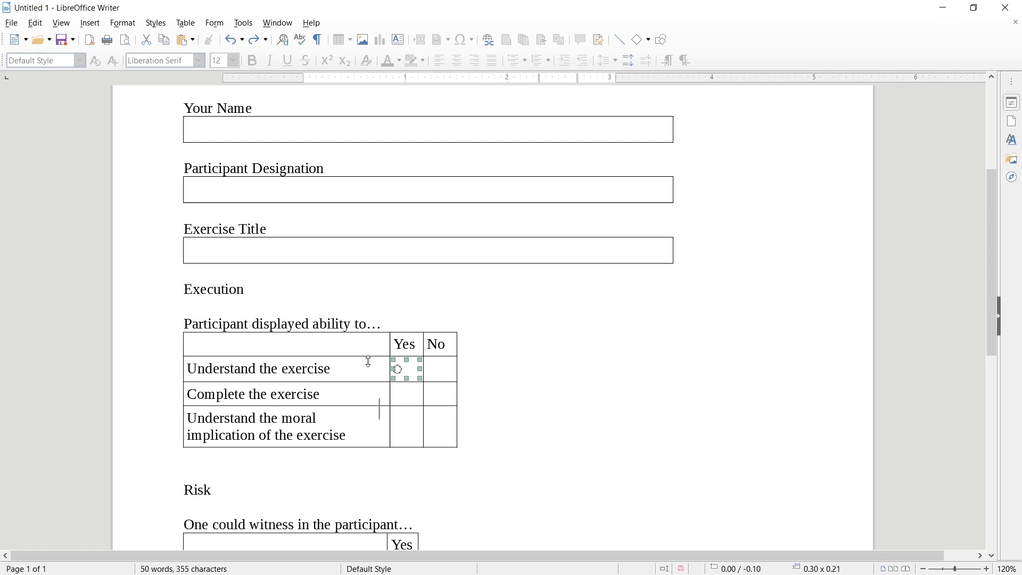
{"action": "scroll", "coordinate": [563, 321], "scroll_direction": "down", "scroll_amount": 3}
{"action": "scroll", "coordinate": [563, 322], "scroll_direction": "up", "scroll_amount": 3}
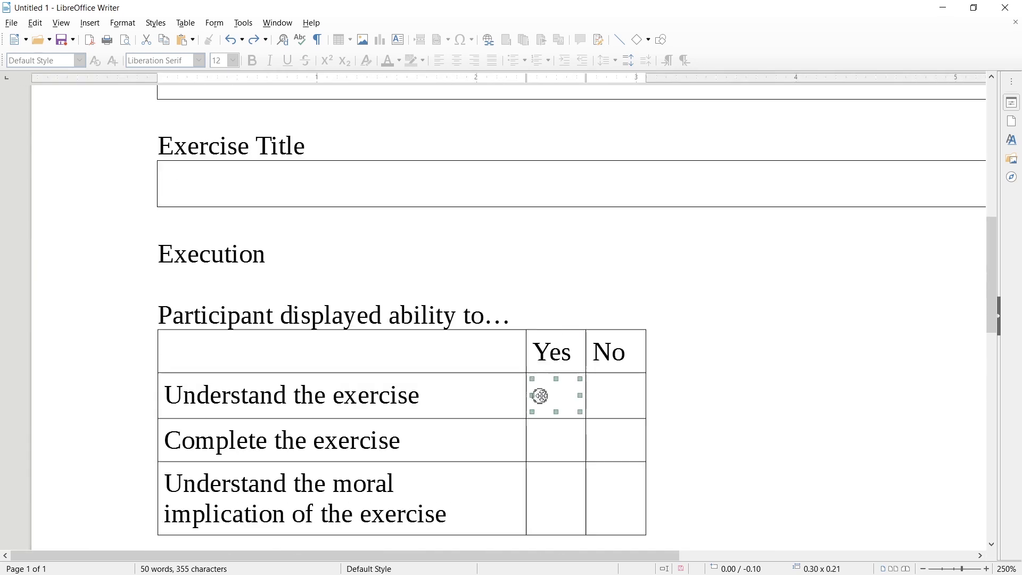
{"action": "left_click_drag", "start_coordinate": [581, 396], "coordinate": [558, 397]}
{"action": "scroll", "coordinate": [593, 445], "scroll_direction": "down", "scroll_amount": 3}
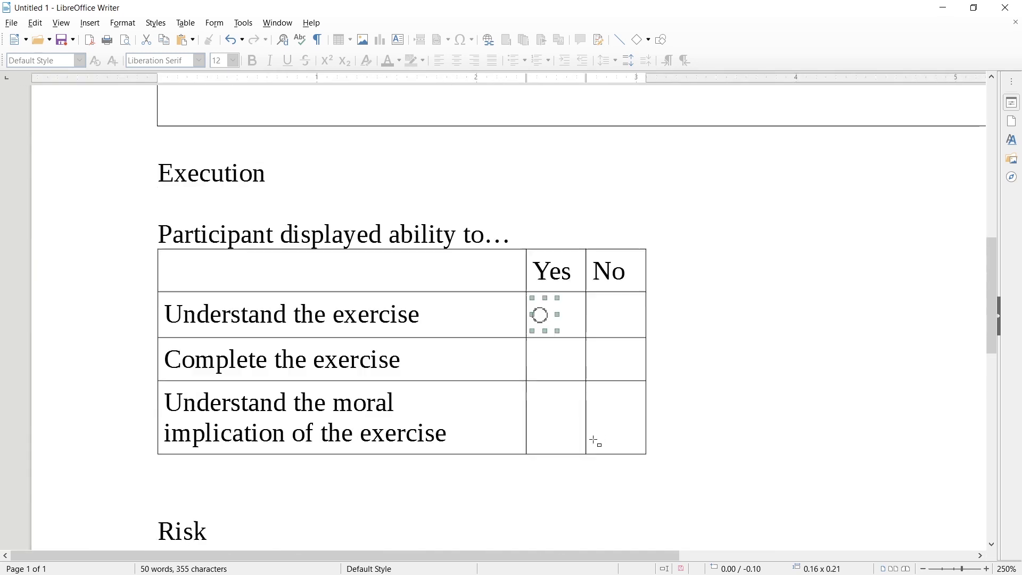
{"action": "left_click", "coordinate": [562, 183]}
Centre the Execution table's Yes/No cells and the Risk table's Yes cells
{"action": "left_click", "coordinate": [572, 316]}
{"action": "left_click_drag", "start_coordinate": [572, 316], "coordinate": [593, 397]}
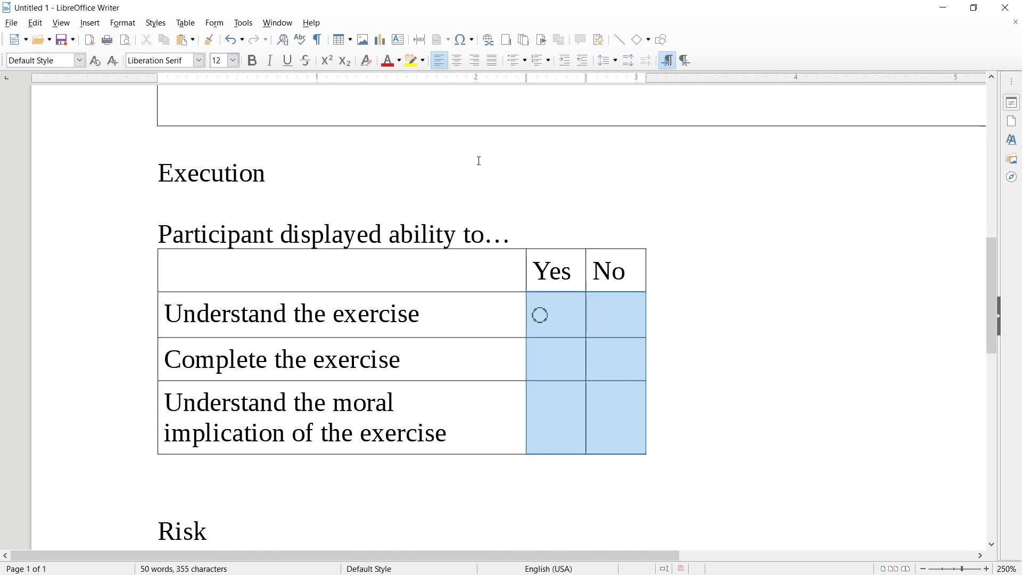
{"action": "left_click", "coordinate": [459, 60]}
{"action": "scroll", "coordinate": [582, 262], "scroll_direction": "down", "scroll_amount": 6}
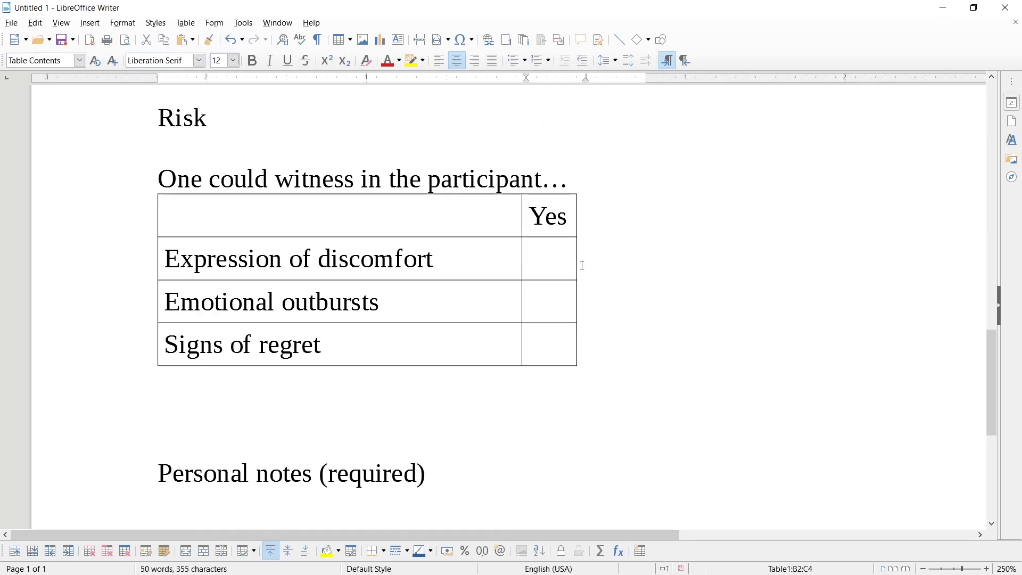
{"action": "left_click_drag", "start_coordinate": [570, 261], "coordinate": [532, 349]}
{"action": "left_click", "coordinate": [458, 61]}
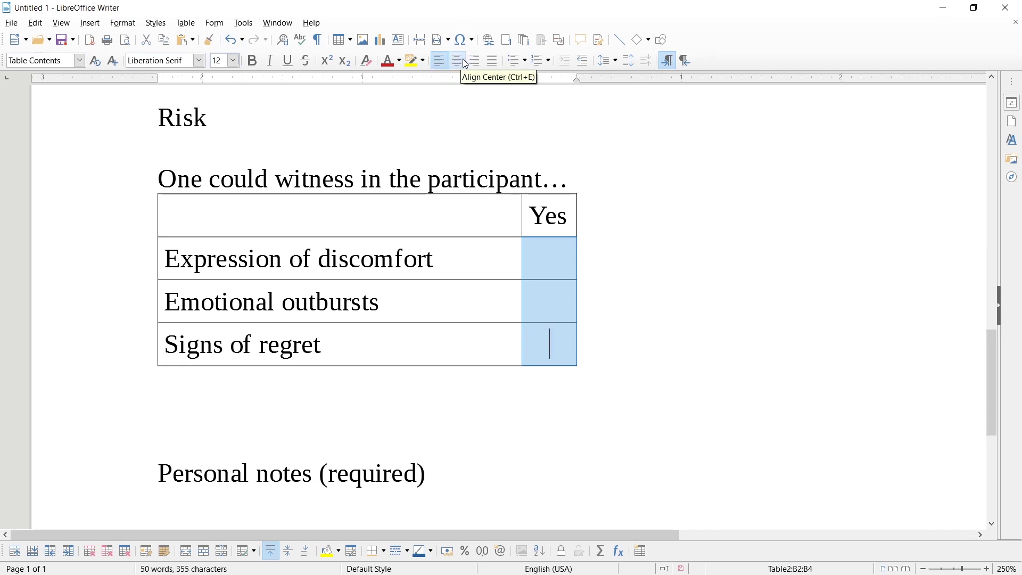
{"action": "scroll", "coordinate": [553, 229], "scroll_direction": "up", "scroll_amount": 6}
{"action": "left_click", "coordinate": [554, 230]}
Paste option buttons into the Understand No and Complete Yes cells, naming the latter Complete
{"action": "key", "text": "ctrl+c"}
{"action": "left_click", "coordinate": [604, 230]}
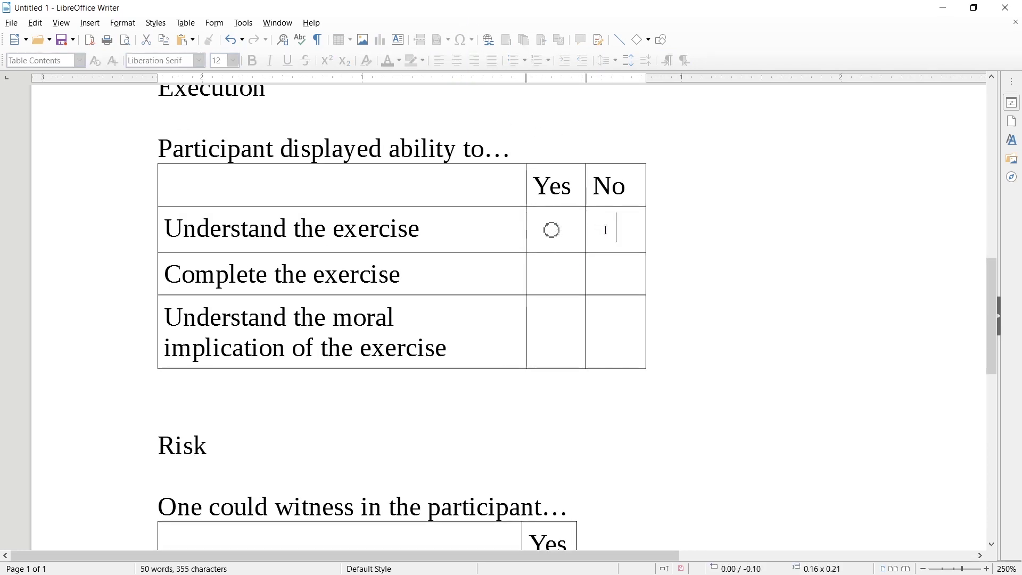
{"action": "key", "text": "ctrl+v"}
{"action": "left_click", "coordinate": [561, 232]}
{"action": "double_click", "coordinate": [561, 232]}
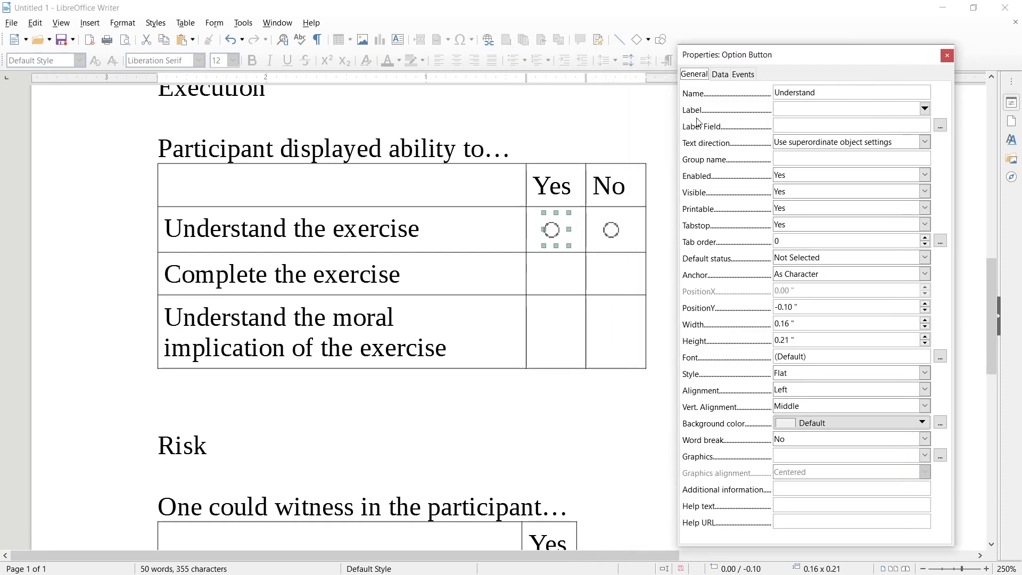
{"action": "left_click", "coordinate": [610, 229]}
{"action": "left_click", "coordinate": [549, 272]}
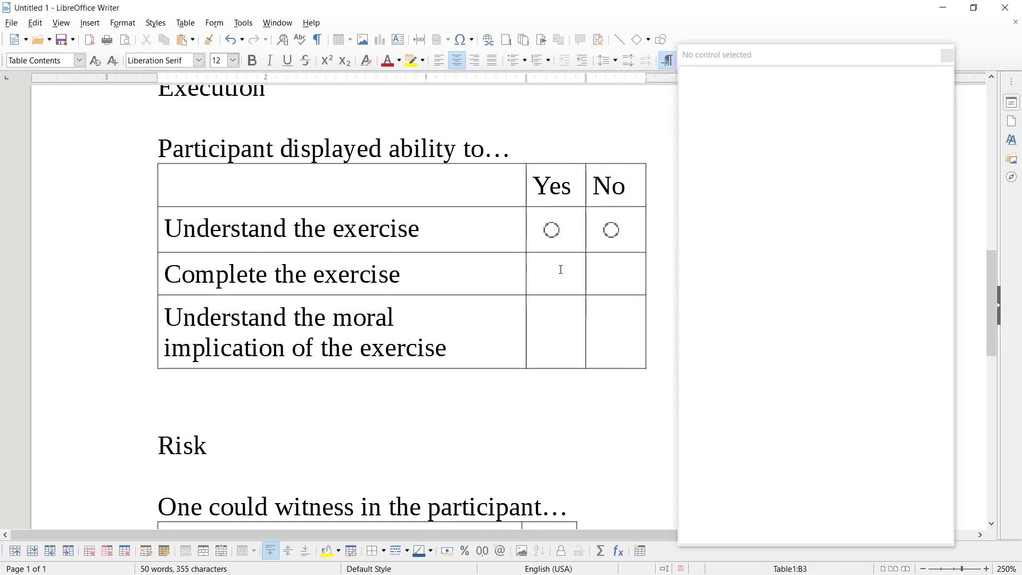
{"action": "key", "text": "ctrl+v"}
{"action": "left_click", "coordinate": [552, 275]}
{"action": "double_click", "coordinate": [817, 93]}
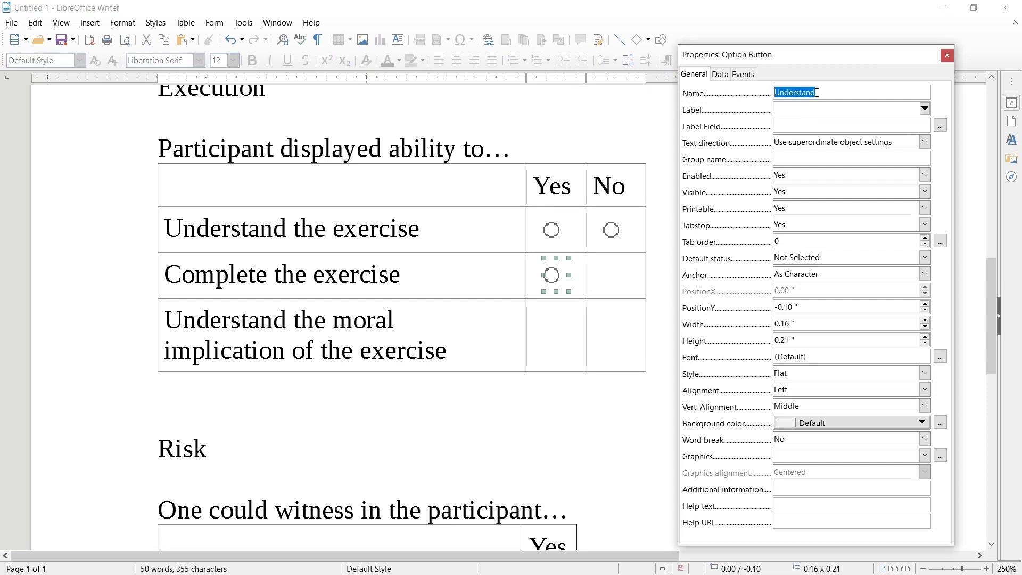
{"action": "type", "text": "Complete"}
{"action": "left_click", "coordinate": [527, 219]}
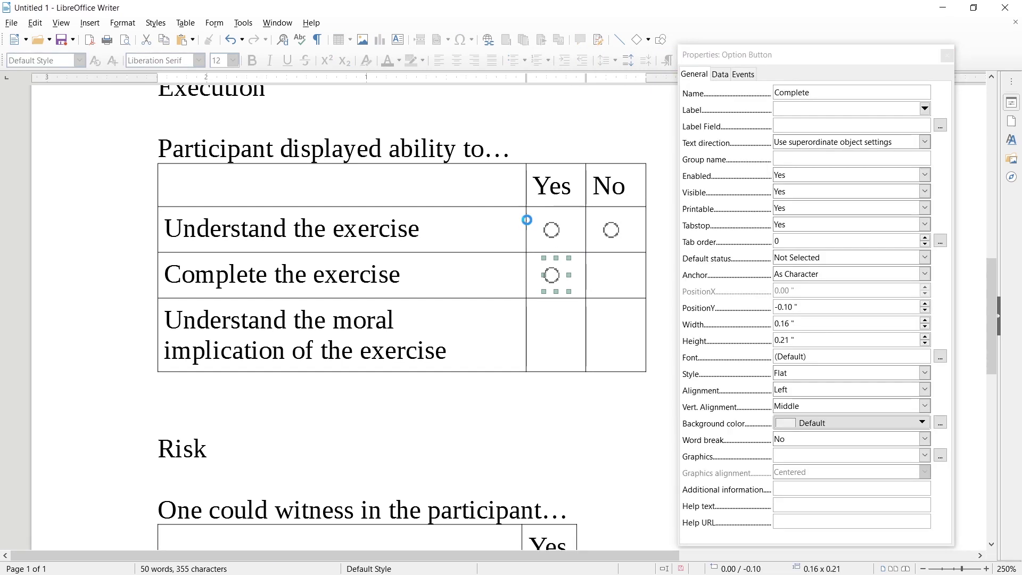
Paste option buttons into the Complete No, moral Yes and moral No cells, naming them Moral
{"action": "left_click", "coordinate": [629, 291]}
{"action": "key", "text": "ctrl+v"}
{"action": "left_click", "coordinate": [562, 315]}
{"action": "key", "text": "ctrl+v"}
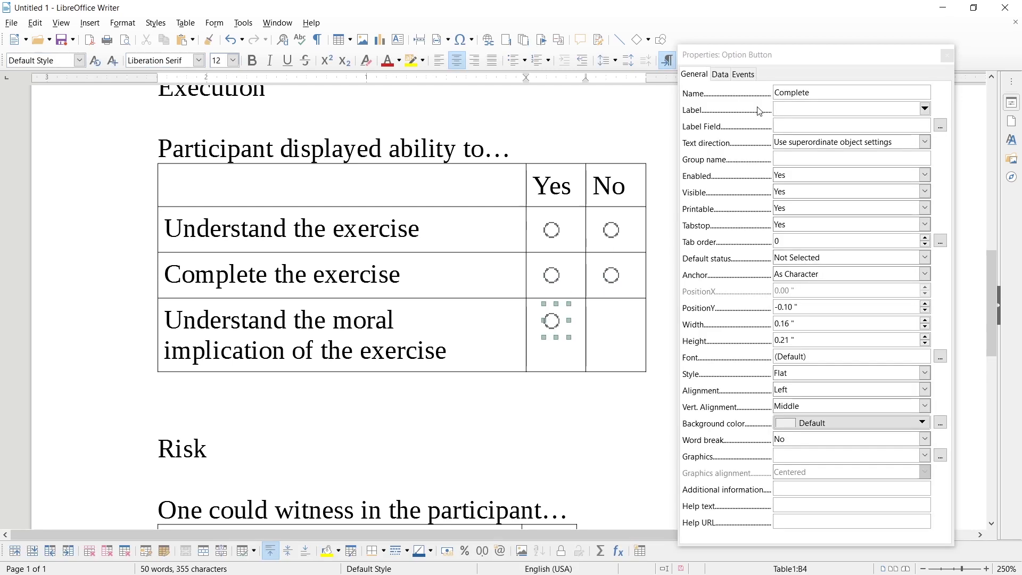
{"action": "double_click", "coordinate": [832, 93]}
{"action": "type", "text": "Mo"}
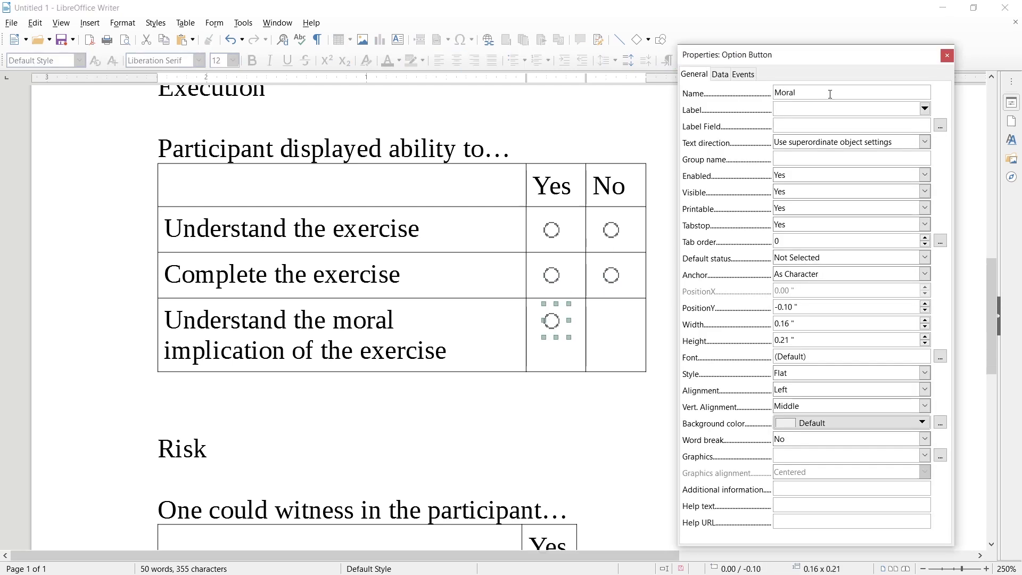
{"action": "type", "text": "ral"}
{"action": "left_click", "coordinate": [612, 320]}
{"action": "key", "text": "ctrl+v"}
Vertically centre all the option buttons in the Yes and No cells
{"action": "left_click_drag", "start_coordinate": [632, 324], "coordinate": [548, 226]}
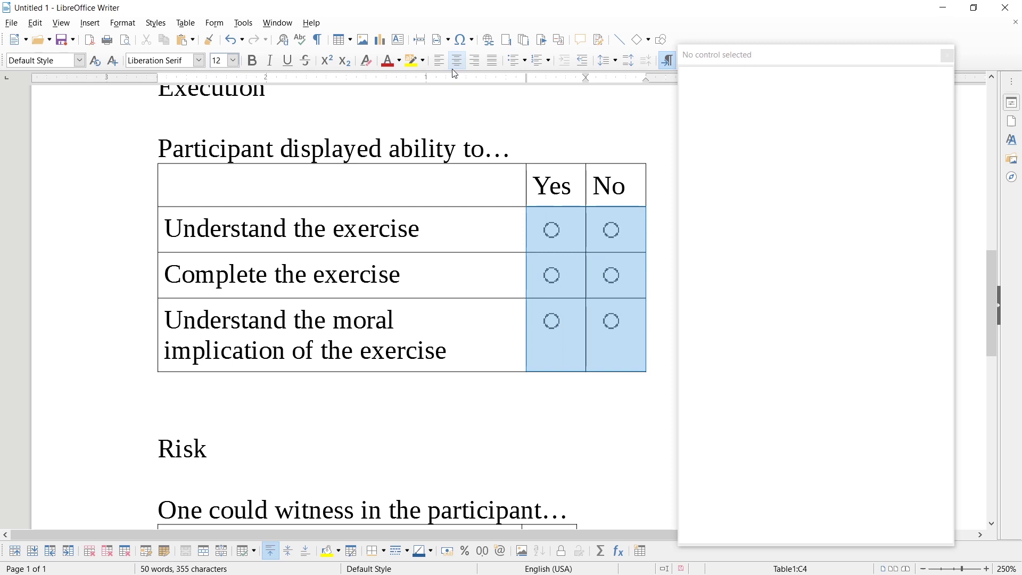
{"action": "left_click", "coordinate": [123, 23]}
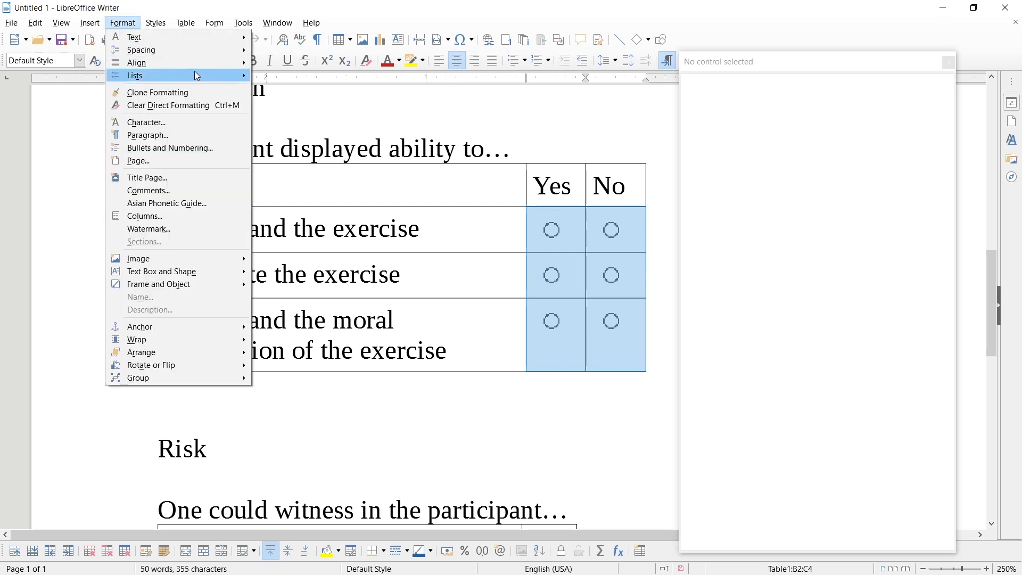
{"action": "mouse_move", "coordinate": [197, 62]}
{"action": "left_click", "coordinate": [298, 130]}
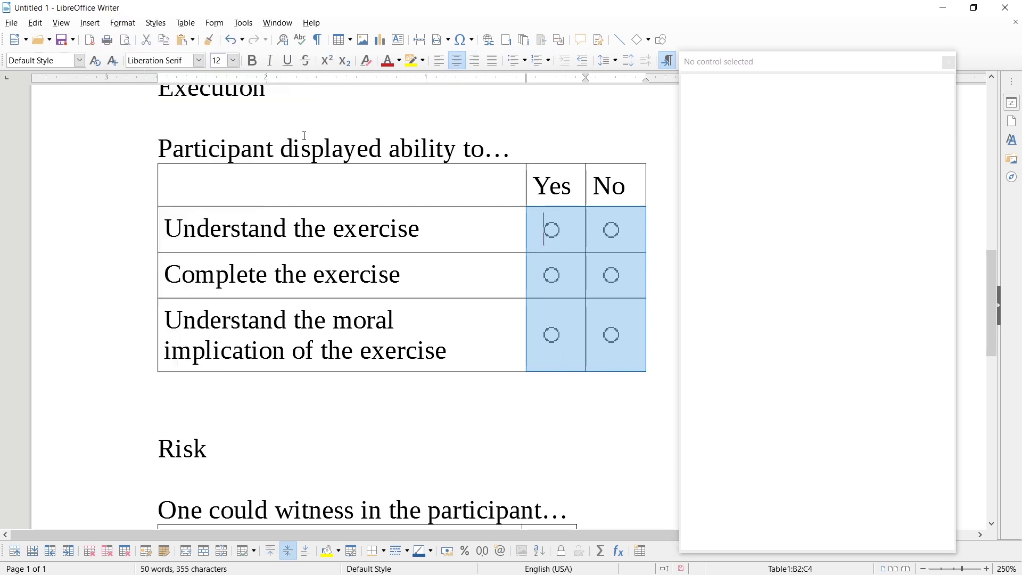
Draw a flat, unlabelled check box named Discomfort in the first Risk Yes cell
{"action": "scroll", "coordinate": [305, 136], "scroll_direction": "down", "scroll_amount": 5}
{"action": "left_click", "coordinate": [532, 327]}
{"action": "left_click", "coordinate": [214, 23]}
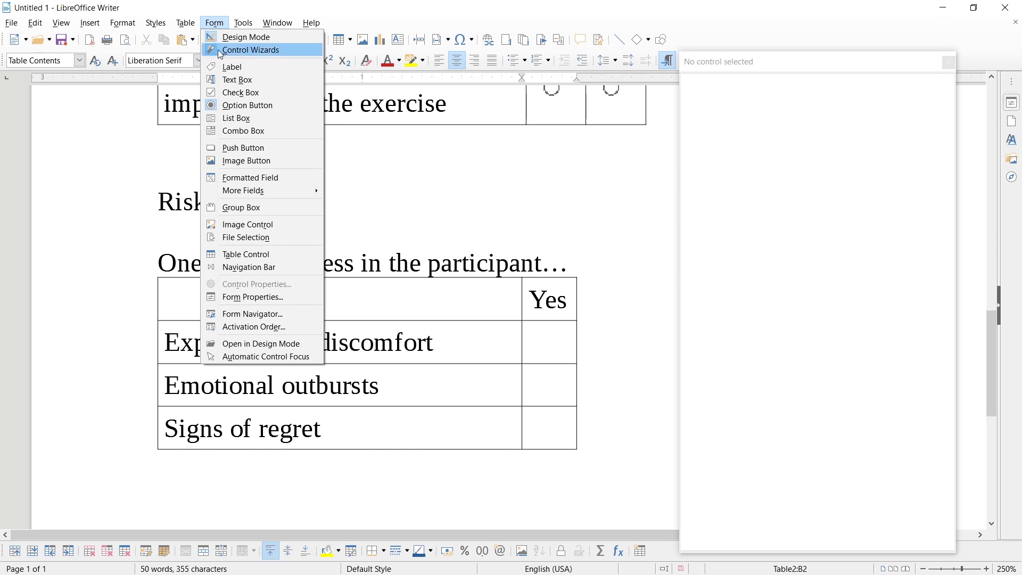
{"action": "left_click", "coordinate": [255, 97]}
{"action": "left_click_drag", "start_coordinate": [534, 330], "coordinate": [567, 359]}
{"action": "left_click", "coordinate": [811, 364]}
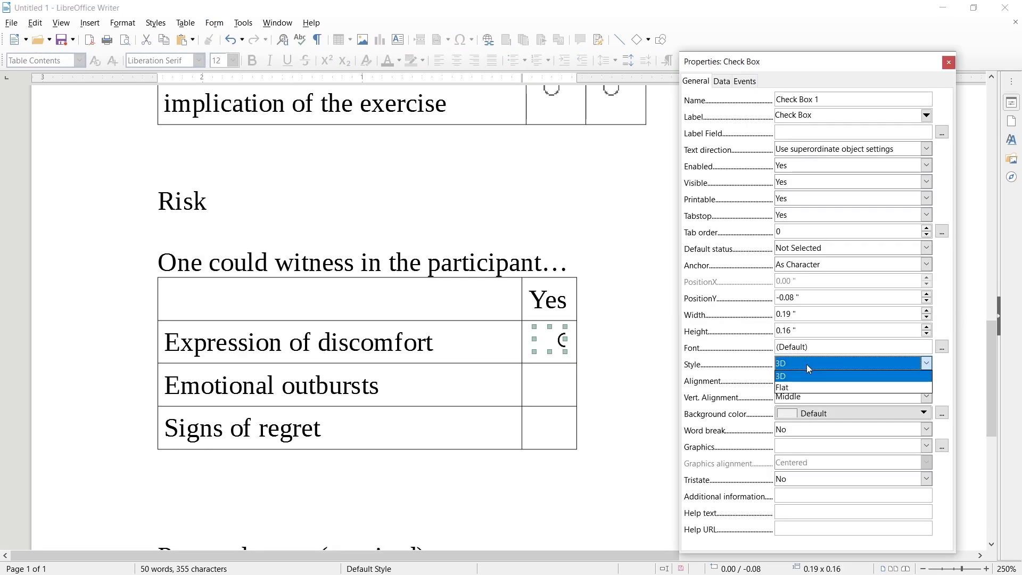
{"action": "left_click", "coordinate": [804, 386]}
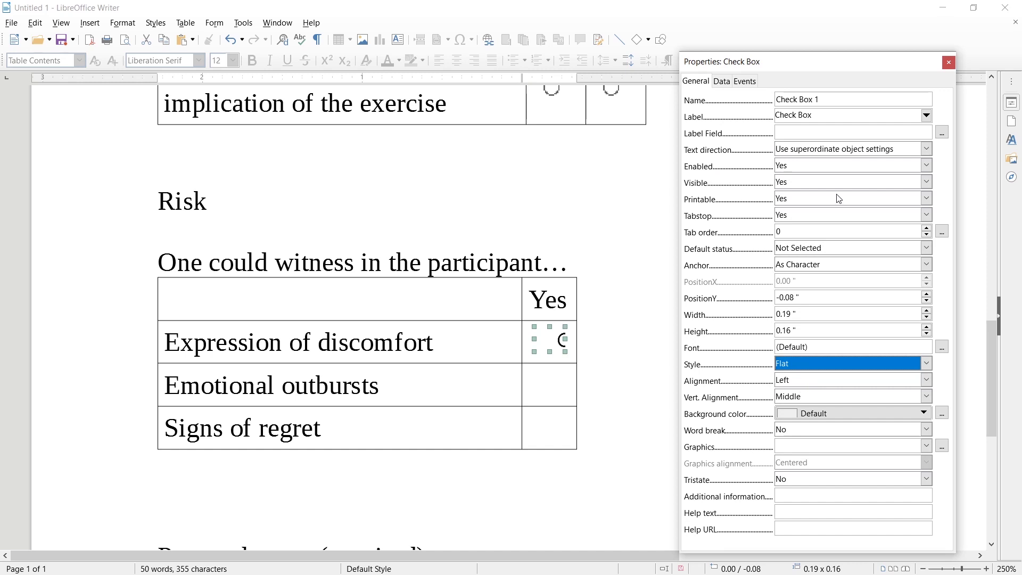
{"action": "triple_click", "coordinate": [809, 112]}
{"action": "key", "text": "BackSpace"}
{"action": "triple_click", "coordinate": [833, 99]}
{"action": "type", "text": "Discomfort"}
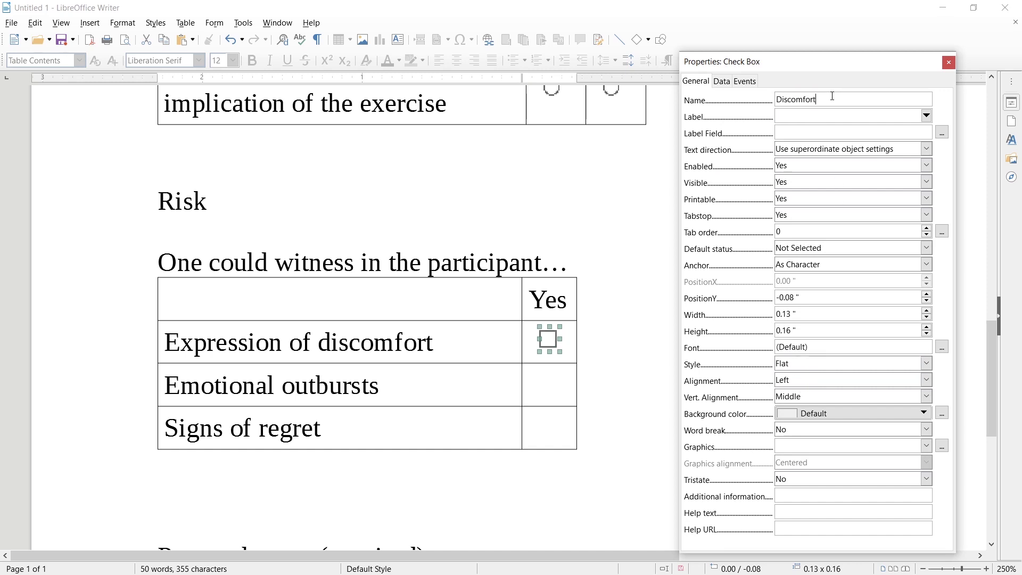
Paste copies into the Emotional outbursts and Signs of regret Yes cells, renaming them Emotion and Regret
{"action": "left_click", "coordinate": [552, 383]}
{"action": "key", "text": "ctrl+v"}
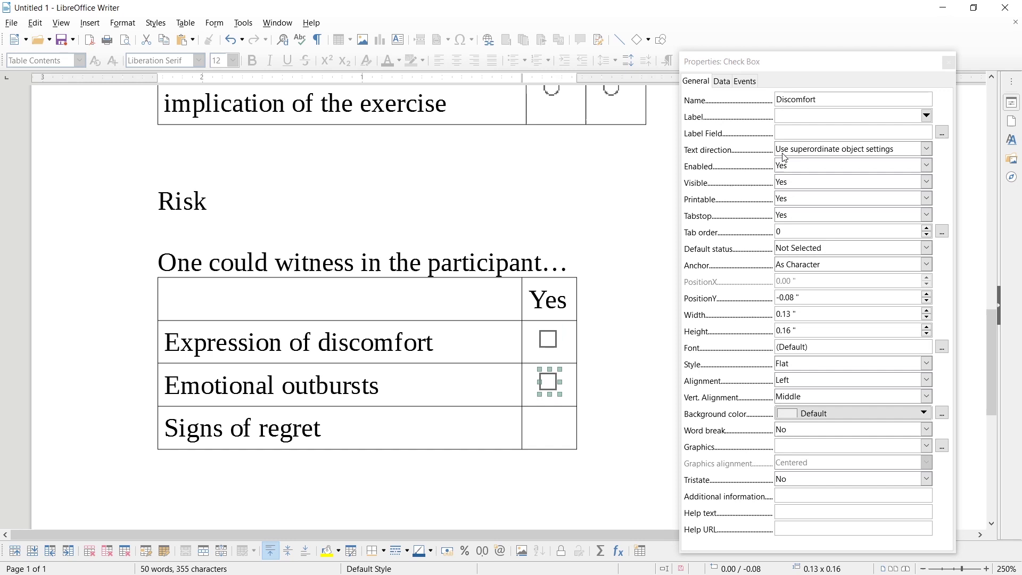
{"action": "left_click", "coordinate": [822, 99]}
{"action": "triple_click", "coordinate": [822, 99]}
{"action": "type", "text": "Emotion"}
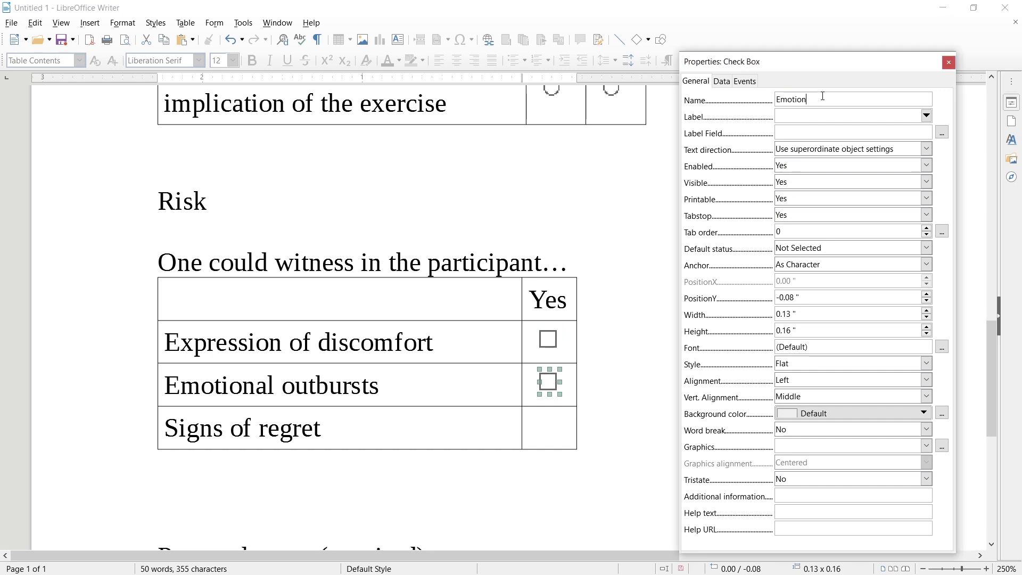
{"action": "left_click", "coordinate": [562, 438]}
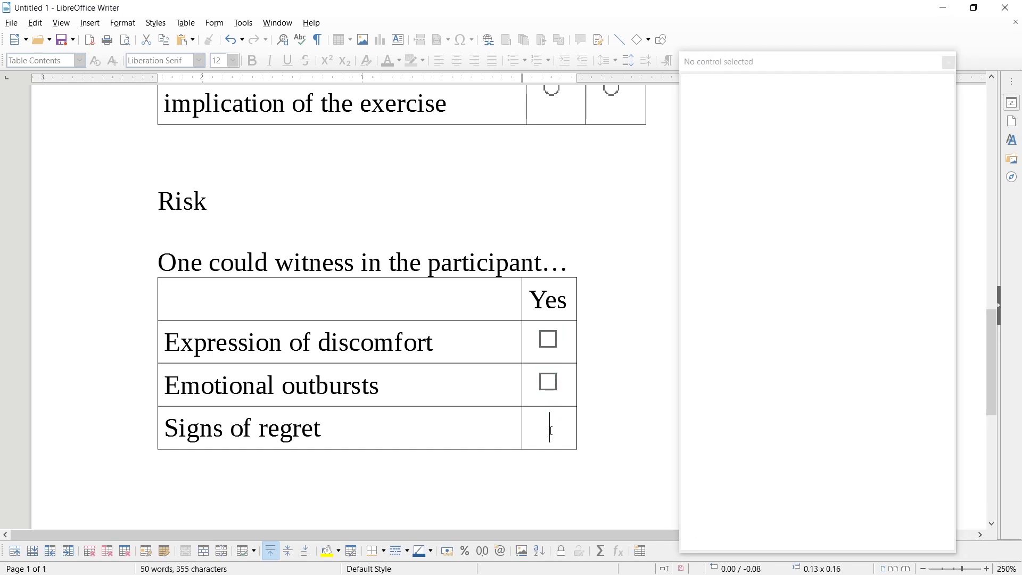
{"action": "left_click", "coordinate": [551, 429]}
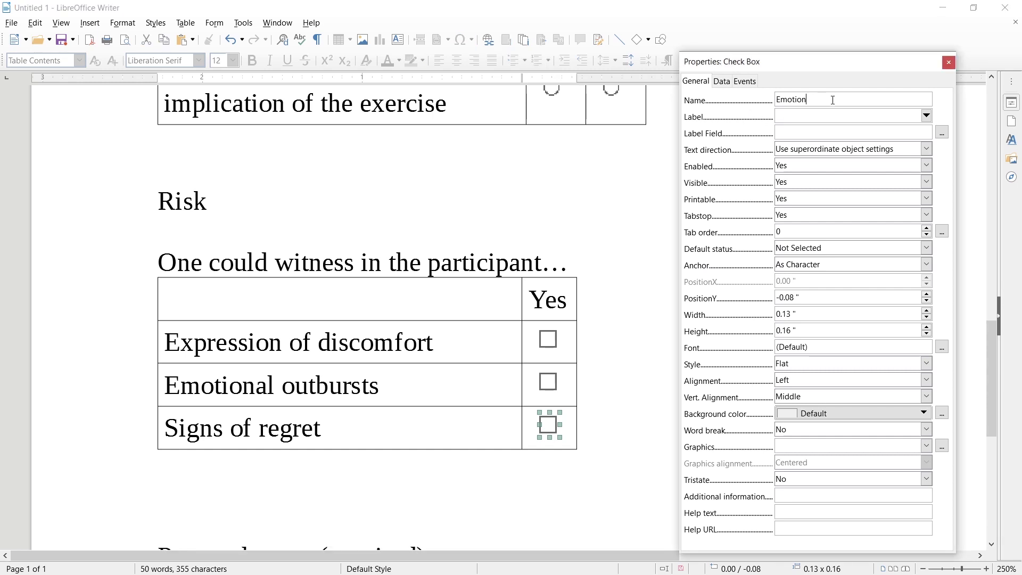
{"action": "triple_click", "coordinate": [834, 100]}
{"action": "type", "text": "Regret"}
{"action": "scroll", "coordinate": [589, 367], "scroll_direction": "down", "scroll_amount": 5}
Select the Personal notes text box and enlarge it wider and taller
{"action": "scroll", "coordinate": [552, 283], "scroll_direction": "up", "scroll_amount": 2}
{"action": "left_click", "coordinate": [333, 342]}
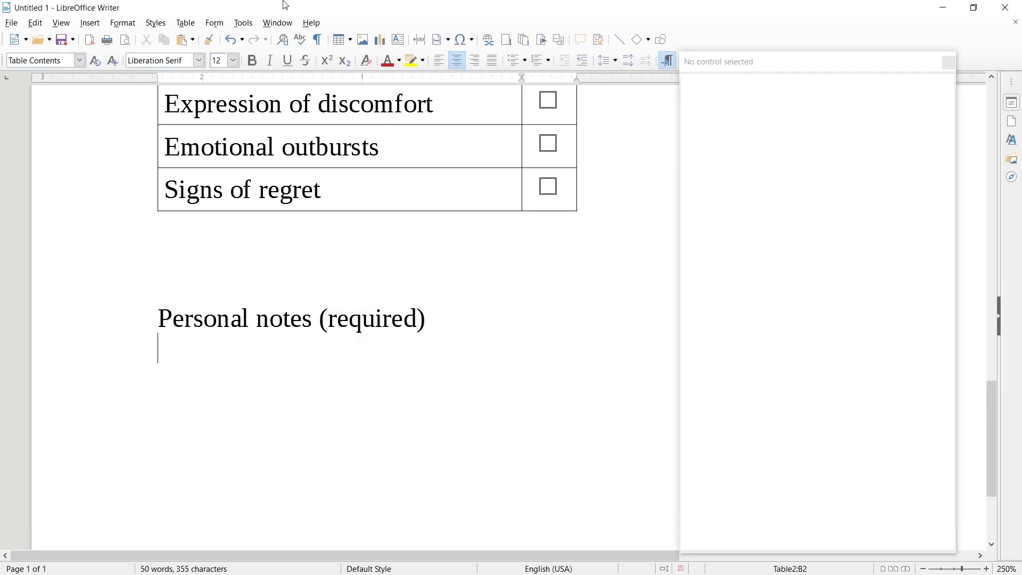
{"action": "scroll", "coordinate": [303, 235], "scroll_direction": "up", "scroll_amount": 10}
{"action": "left_click", "coordinate": [262, 201]}
{"action": "scroll", "coordinate": [276, 277], "scroll_direction": "down", "scroll_amount": 3}
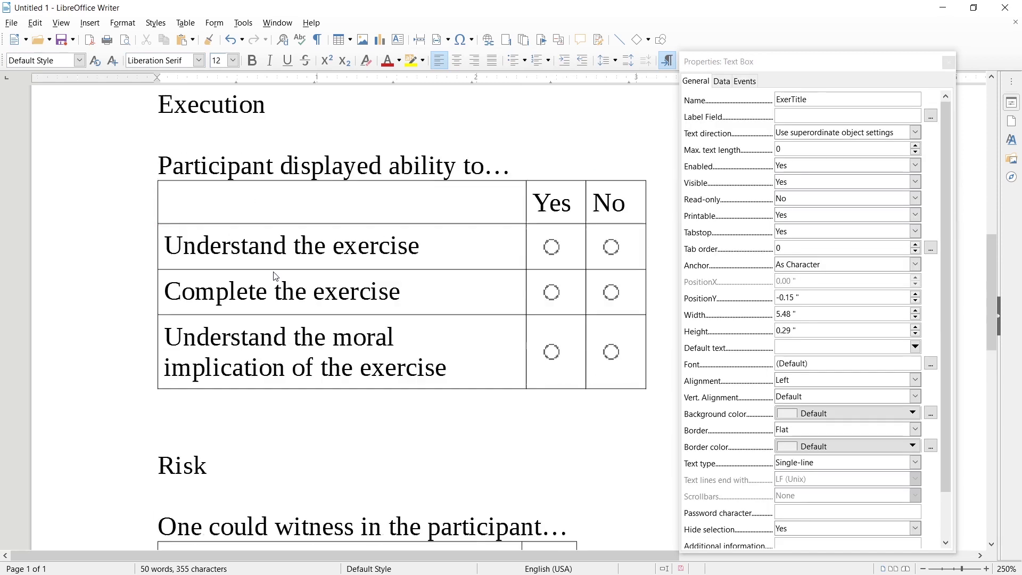
{"action": "scroll", "coordinate": [271, 282], "scroll_direction": "down", "scroll_amount": 7}
{"action": "left_click", "coordinate": [260, 212]}
{"action": "scroll", "coordinate": [246, 197], "scroll_direction": "right", "scroll_amount": 6}
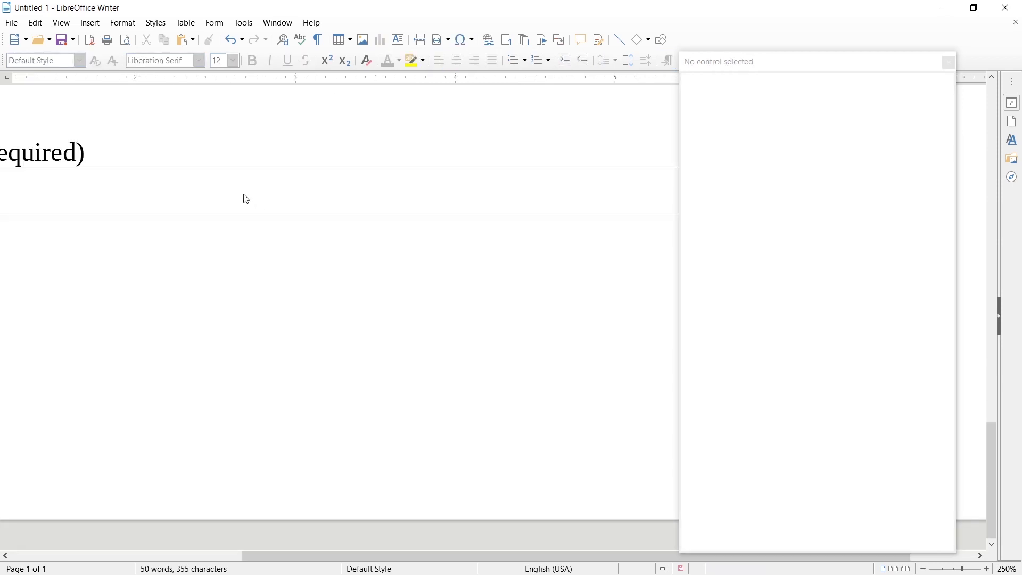
{"action": "scroll", "coordinate": [428, 238], "scroll_direction": "down", "scroll_amount": 3}
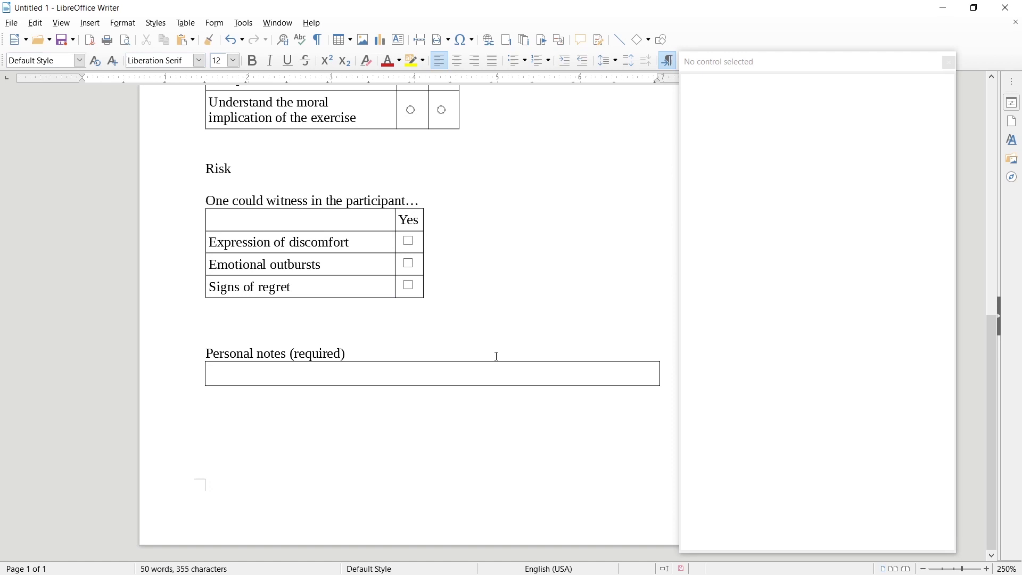
{"action": "scroll", "coordinate": [498, 356], "scroll_direction": "down", "scroll_amount": 8}
{"action": "left_click", "coordinate": [636, 403]}
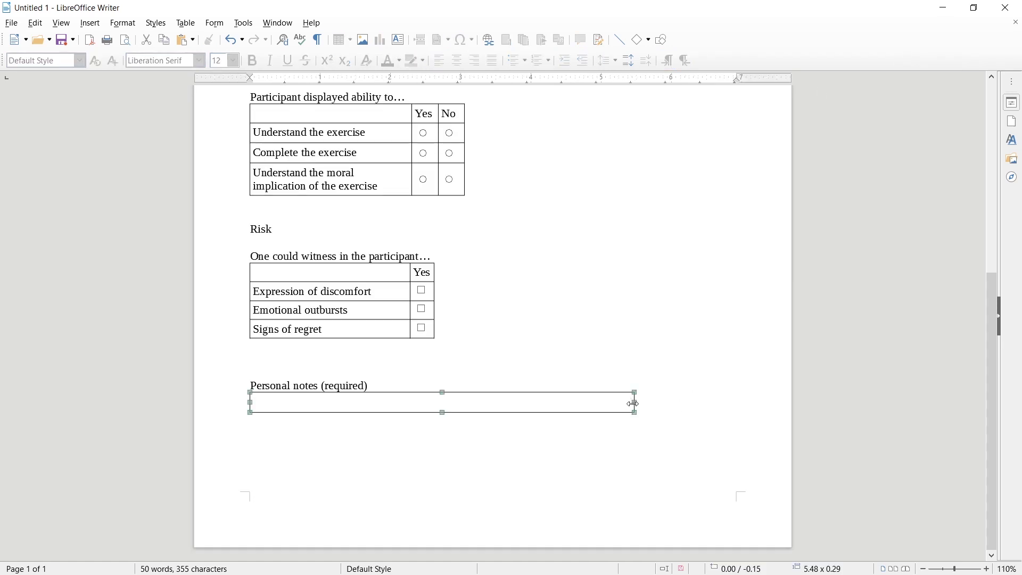
{"action": "left_click_drag", "start_coordinate": [699, 406], "coordinate": [700, 407]}
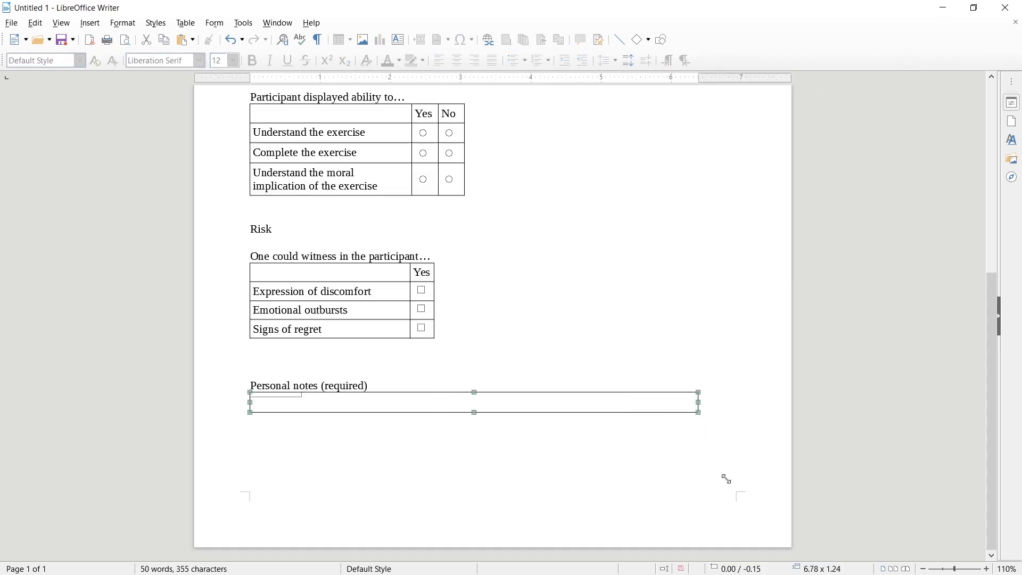
{"action": "left_click_drag", "start_coordinate": [728, 479], "coordinate": [727, 478]}
Set the notes box's text type to Multi-line and rename it Notes
{"action": "double_click", "coordinate": [613, 442]}
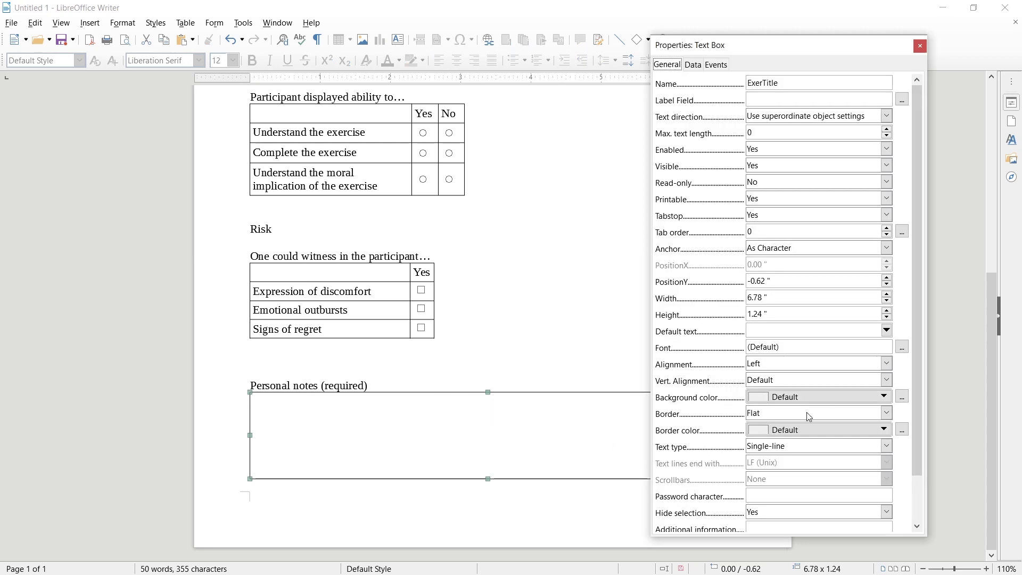
{"action": "left_click", "coordinate": [794, 448]}
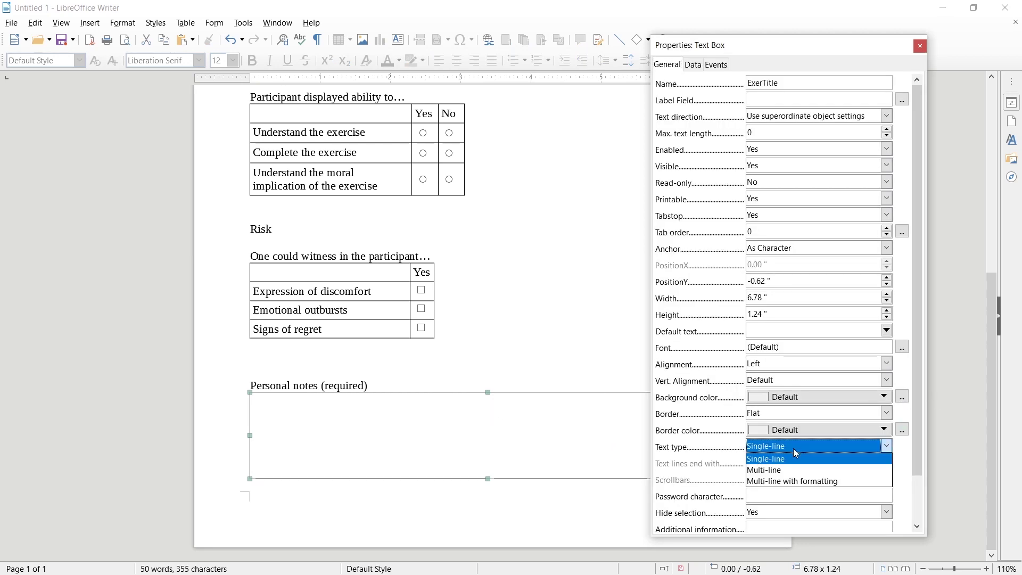
{"action": "left_click", "coordinate": [780, 472]}
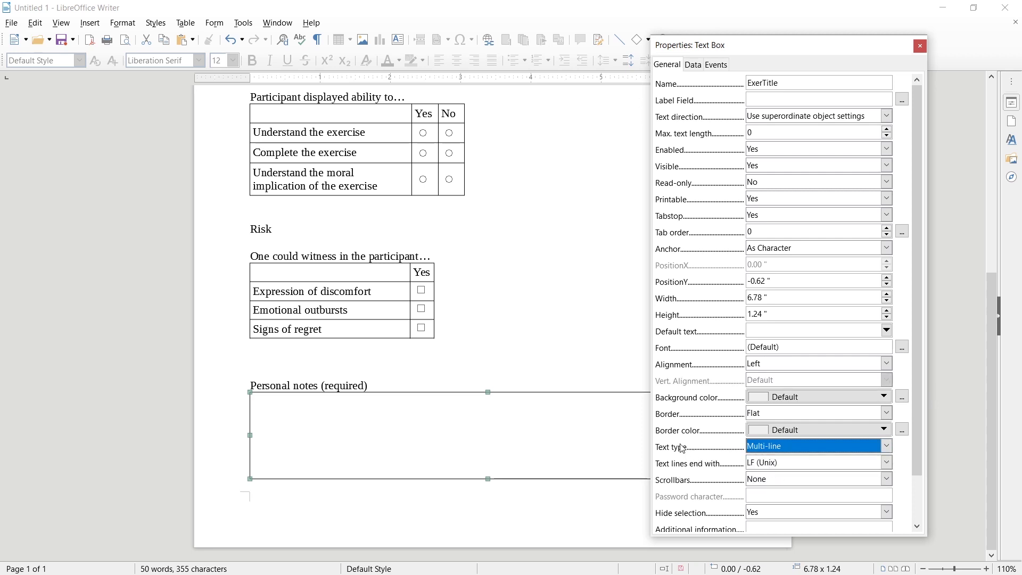
{"action": "double_click", "coordinate": [781, 82]}
{"action": "type", "text": "Notes"}
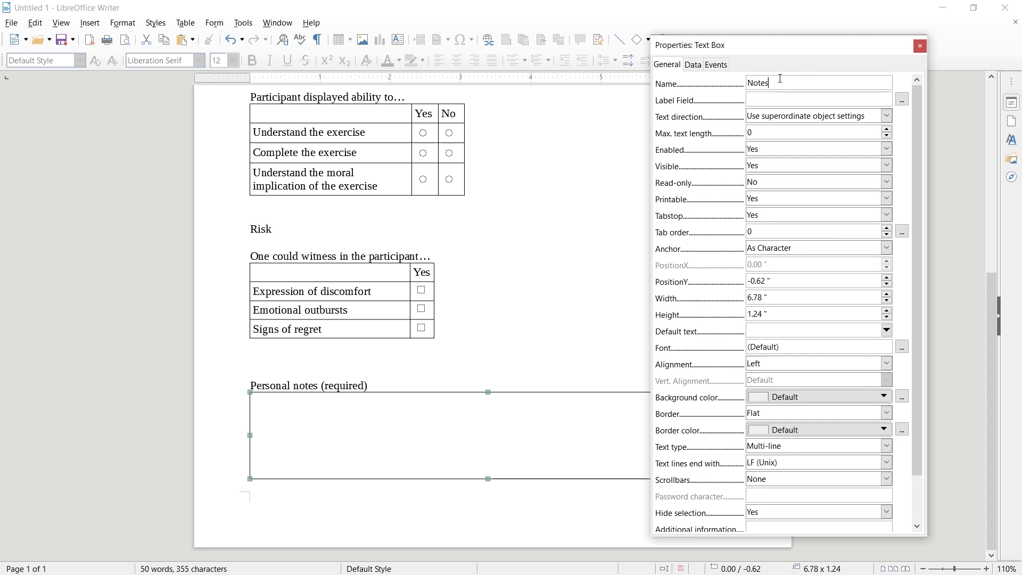
{"action": "left_click", "coordinate": [922, 47]}
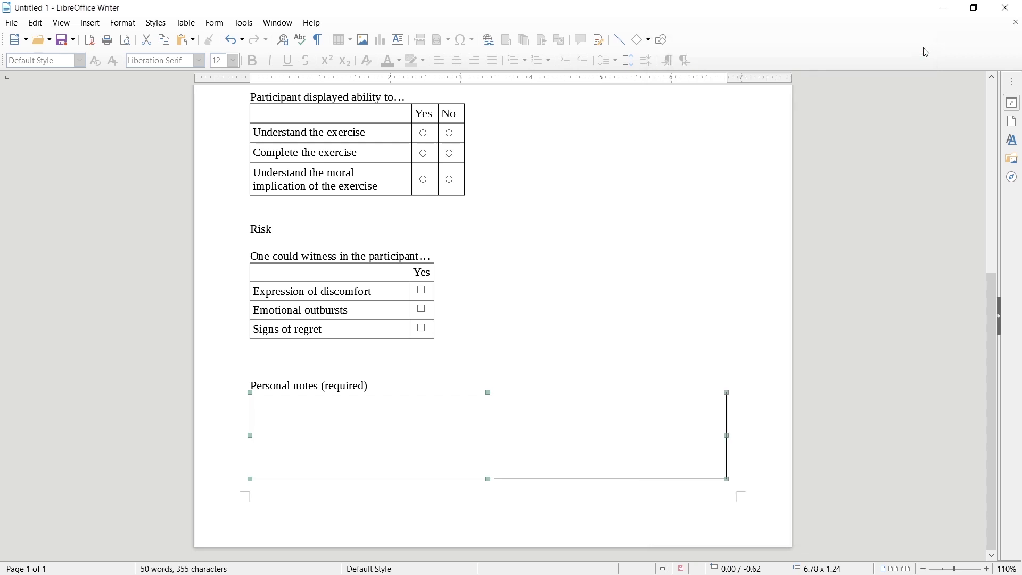
Return to the document text and select the Execution heading
{"action": "scroll", "coordinate": [596, 222], "scroll_direction": "up", "scroll_amount": 4}
{"action": "left_click", "coordinate": [595, 221]}
{"action": "scroll", "coordinate": [593, 221], "scroll_direction": "down", "scroll_amount": 4}
{"action": "scroll", "coordinate": [593, 221], "scroll_direction": "up", "scroll_amount": 8}
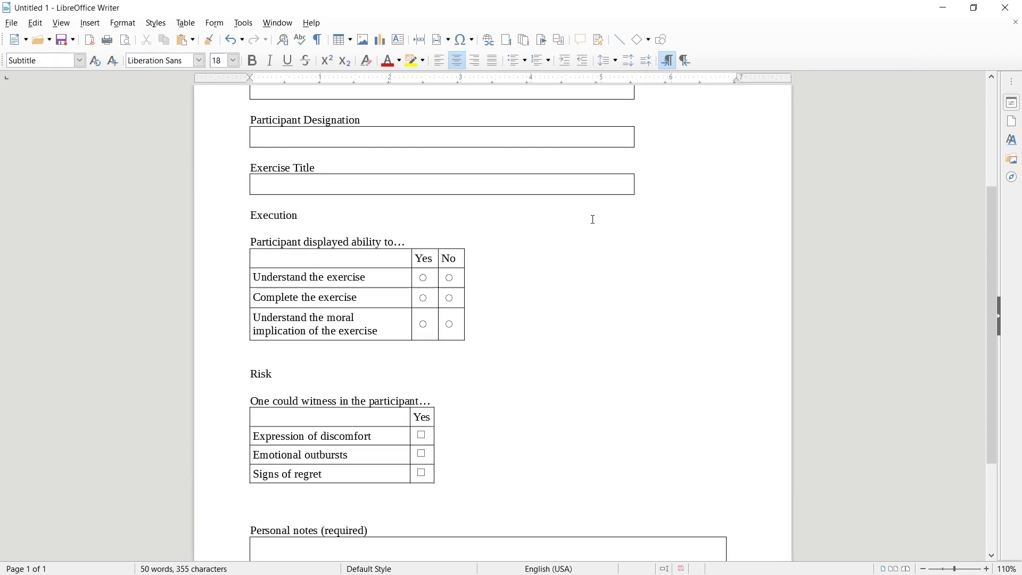
{"action": "double_click", "coordinate": [276, 288]}
{"action": "left_click", "coordinate": [259, 423]}
{"action": "scroll", "coordinate": [341, 235], "scroll_direction": "down", "scroll_amount": 8}
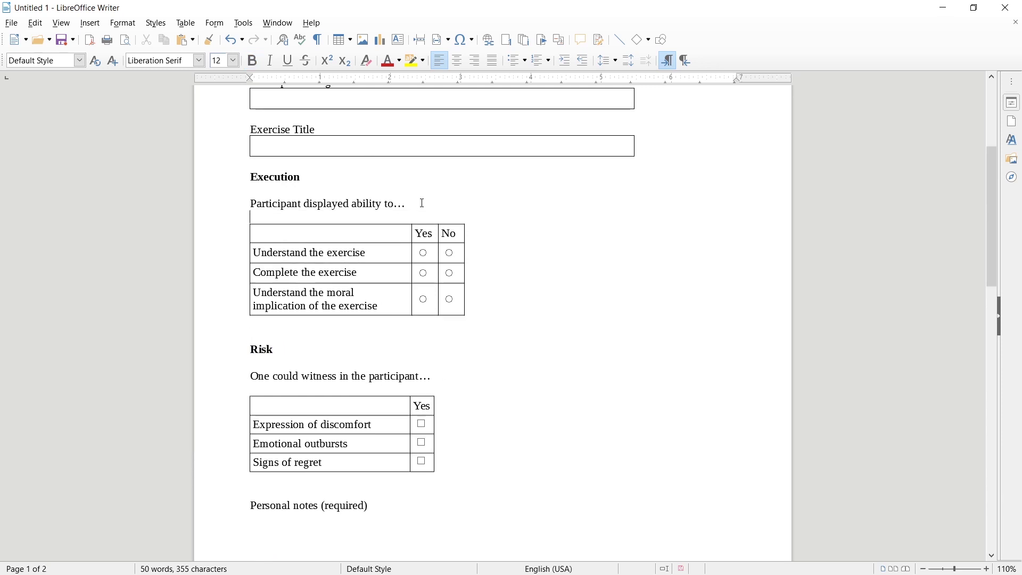
Export the document directly as FormDoc.pdf into the Subscribe folder
{"action": "scroll", "coordinate": [341, 235], "scroll_direction": "up", "scroll_amount": 12}
{"action": "scroll", "coordinate": [346, 244], "scroll_direction": "down", "scroll_amount": 9}
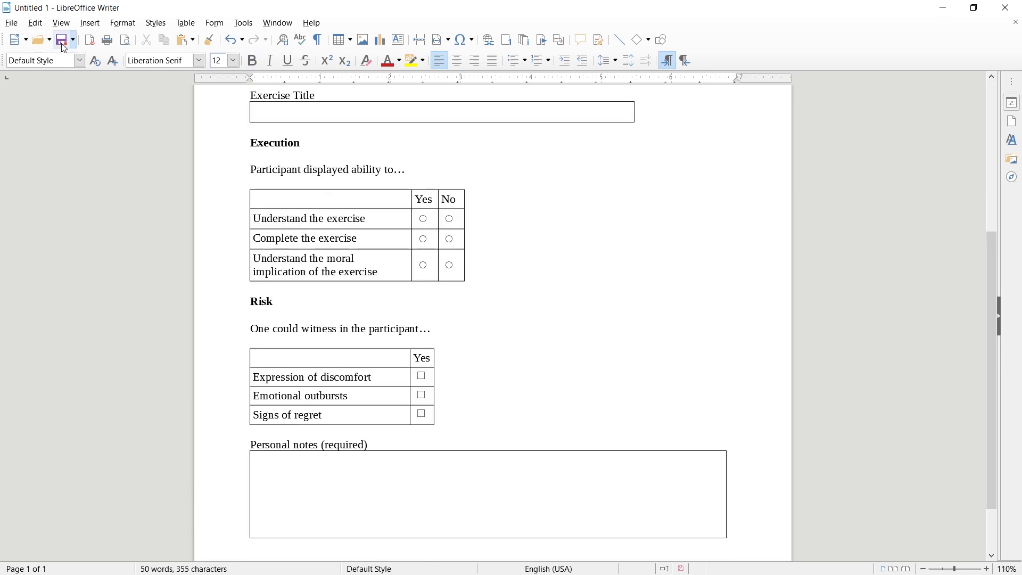
{"action": "left_click", "coordinate": [89, 40]}
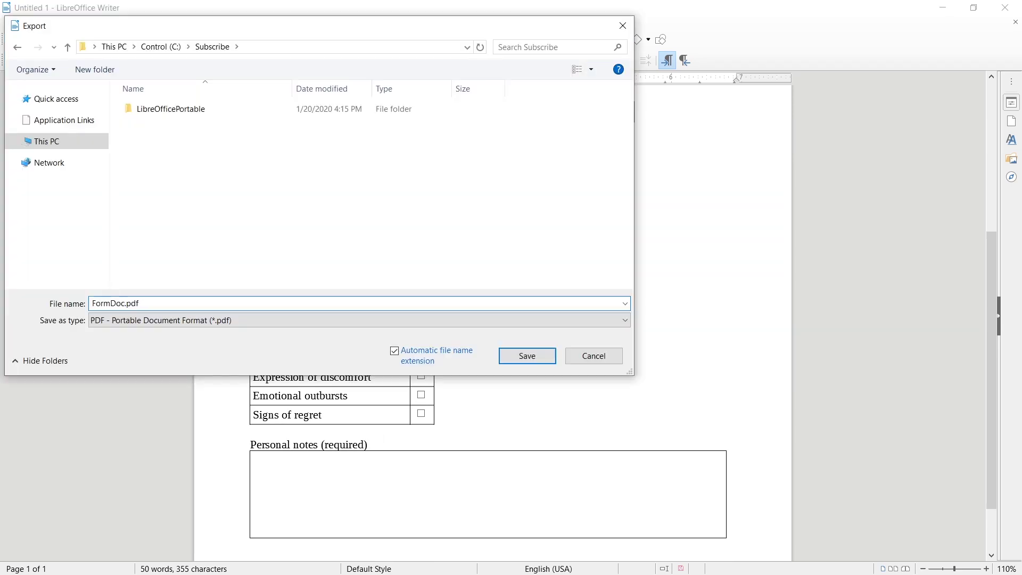
{"action": "left_click", "coordinate": [527, 355]}
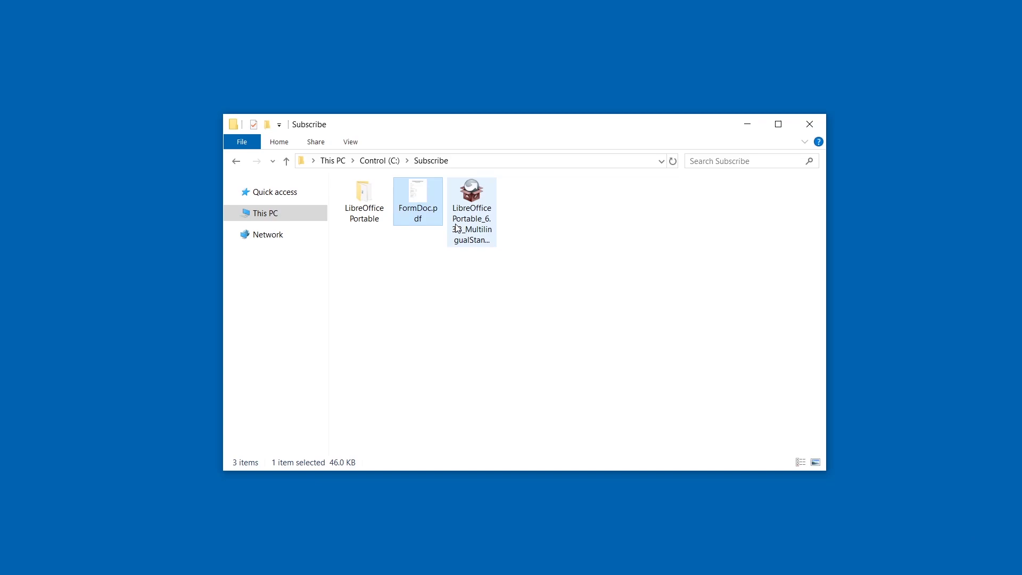
Open FormDoc.pdf, clear Your Name, and enter Part1 as designation and Ex3 as exercise title
{"action": "key", "text": "Return"}
{"action": "double_click", "coordinate": [568, 139]}
{"action": "double_click", "coordinate": [489, 214]}
{"action": "key", "text": "BackSpace"}
{"action": "key", "text": "Tab"}
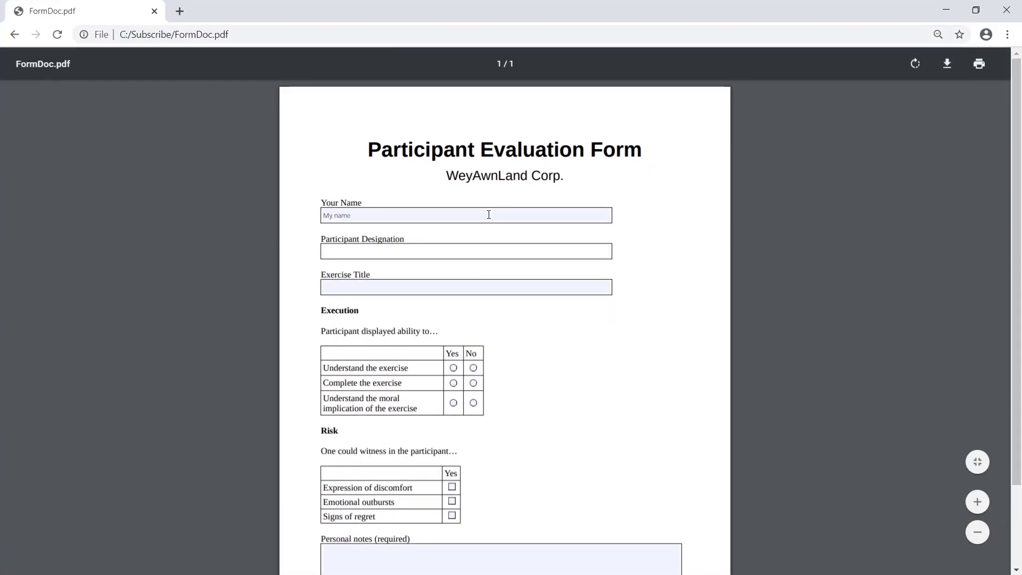
{"action": "type", "text": "Part1"}
{"action": "key", "text": "Tab"}
{"action": "type", "text": "Ex3"}
Answer No for understanding, completing and the moral implication of the exercise
{"action": "key", "text": "Tab"}
{"action": "key", "text": "Tab"}
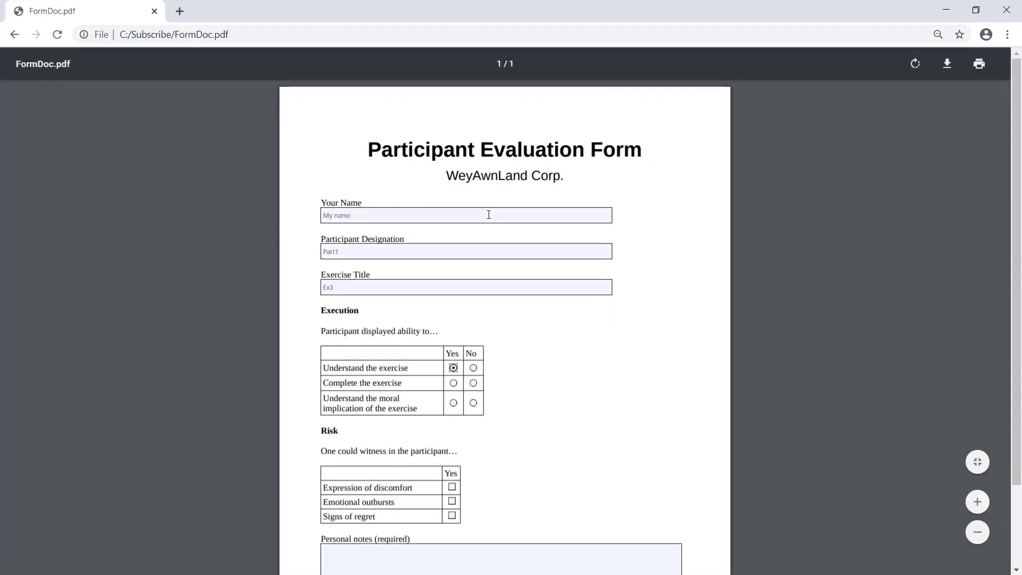
{"action": "left_click", "coordinate": [453, 368]}
{"action": "scroll", "coordinate": [400, 362], "scroll_direction": "up", "scroll_amount": 5}
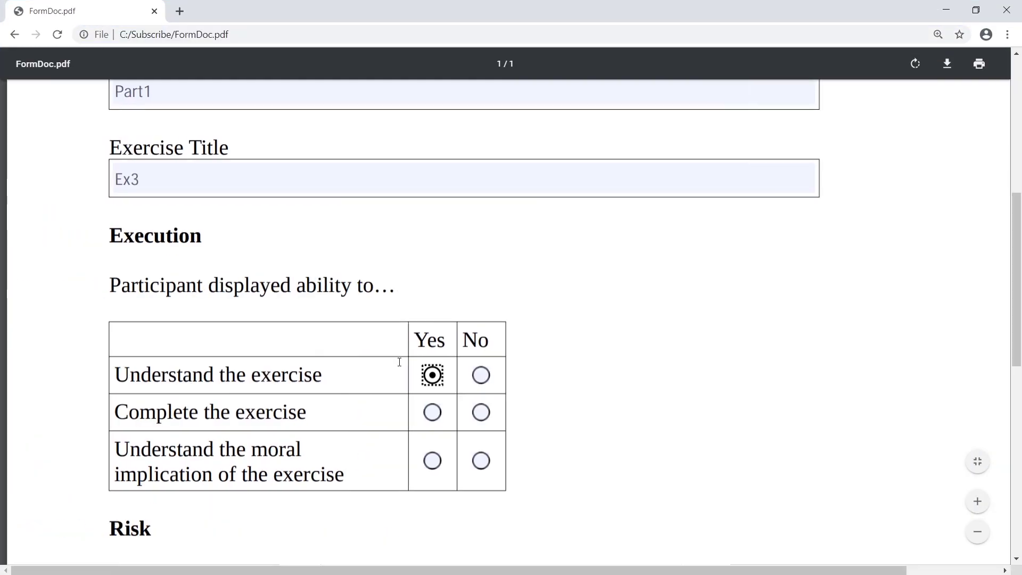
{"action": "left_click", "coordinate": [481, 413]}
{"action": "left_click", "coordinate": [481, 379]}
{"action": "left_click", "coordinate": [481, 384]}
{"action": "left_click", "coordinate": [481, 415]}
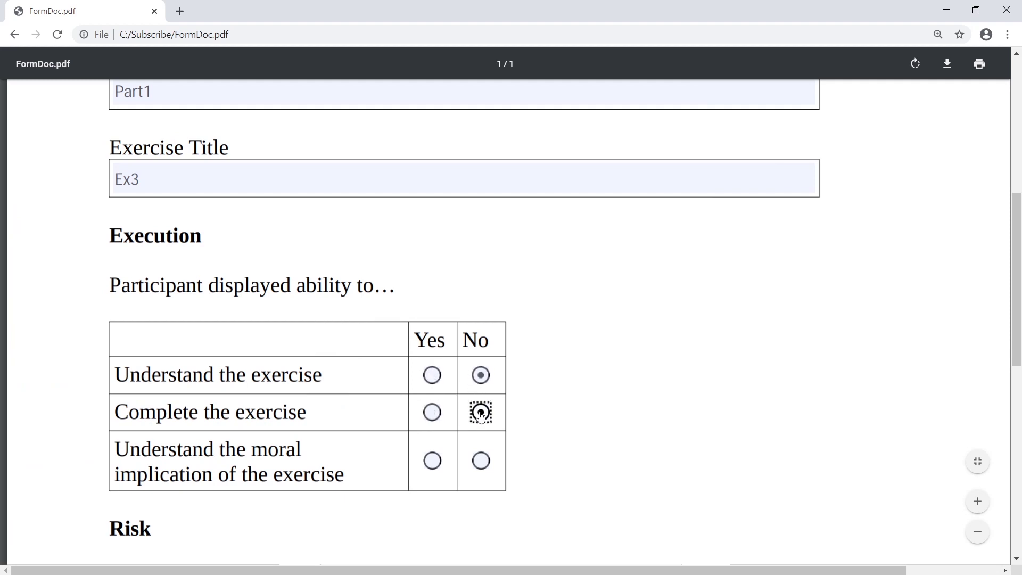
{"action": "left_click", "coordinate": [482, 459]}
Tick the Signs of regret, Emotional outbursts and Expression of discomfort check boxes
{"action": "scroll", "coordinate": [442, 394], "scroll_direction": "down", "scroll_amount": 5}
{"action": "scroll", "coordinate": [442, 394], "scroll_direction": "down", "scroll_amount": 1}
{"action": "left_click", "coordinate": [429, 335]}
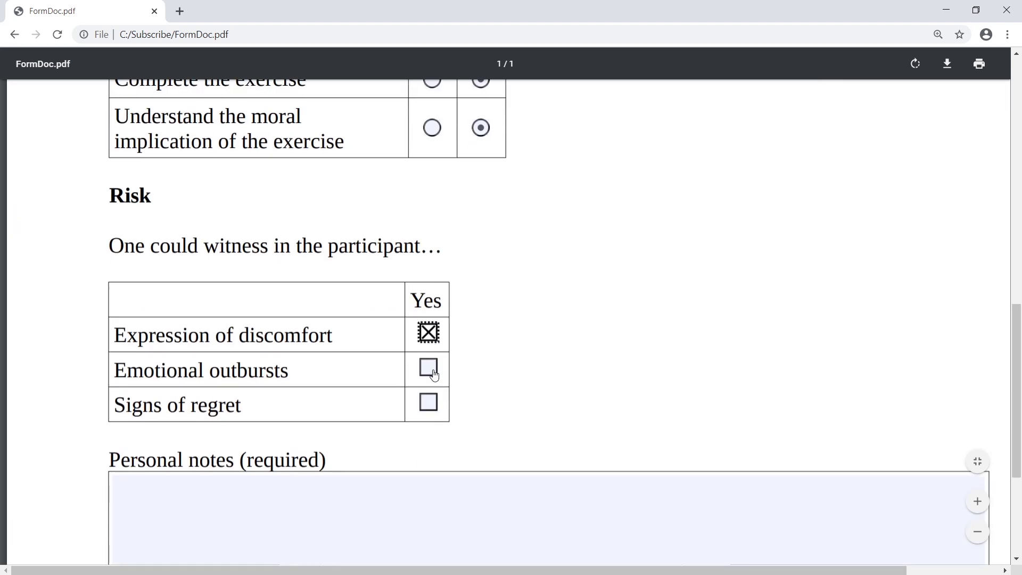
{"action": "left_click", "coordinate": [429, 340]}
{"action": "left_click", "coordinate": [428, 403]}
{"action": "left_click", "coordinate": [429, 367]}
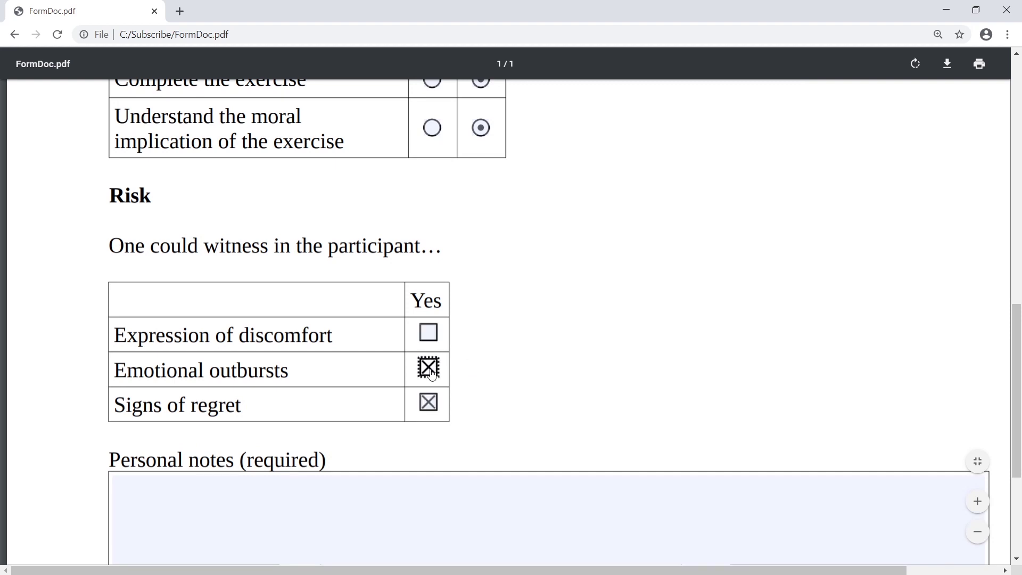
{"action": "left_click", "coordinate": [429, 333]}
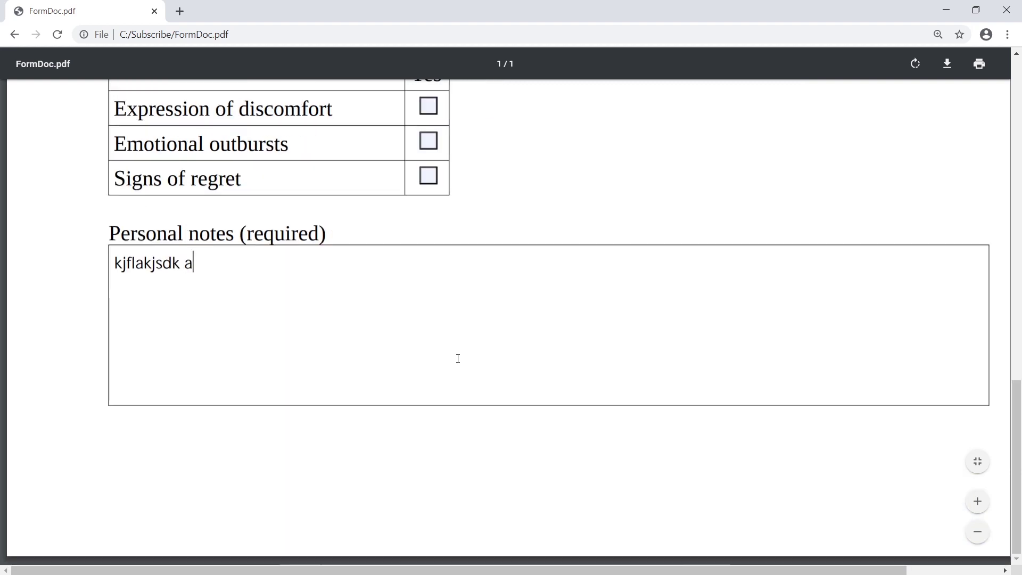
Fill the personal notes with repeated placeholder text 'ksdljal ksjdalk sjdlak sjdklasjda kljs'
{"action": "type", "text": "ksdljal ksjdalk sjdlak sjdklasjda kljs"}
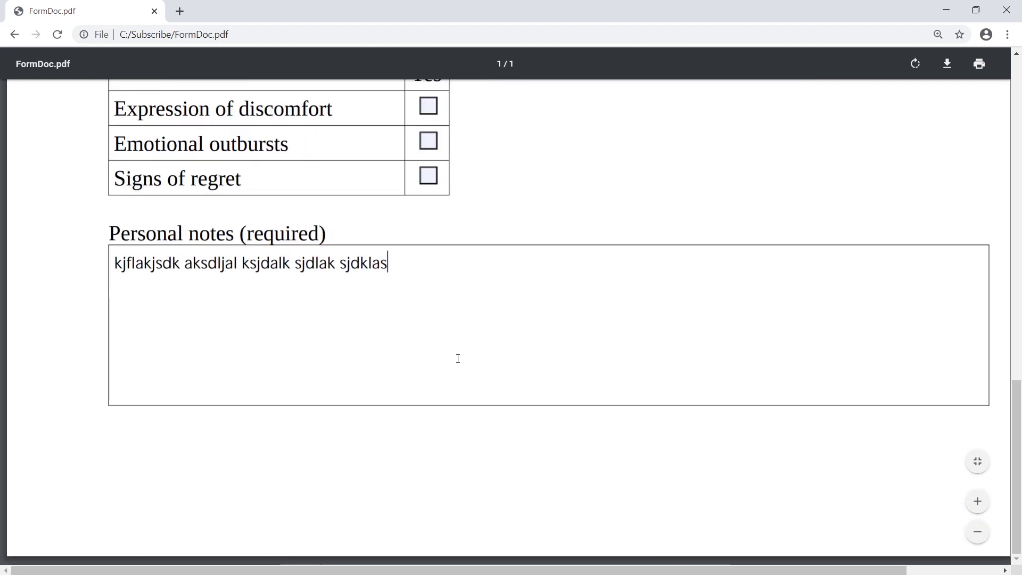
{"action": "key", "text": "ctrl+a"}
{"action": "key", "text": "ctrl+c"}
{"action": "key", "text": "ctrl+v"}
{"action": "key", "text": "ctrl+v"}
{"action": "key", "text": "ctrl+v"}
{"action": "key", "text": "ctrl+v"}
{"action": "key", "text": "ctrl+v"}
{"action": "key", "text": "ctrl+v"}
{"action": "key", "text": "ctrl+v"}
{"action": "key", "text": "ctrl+v"}
{"action": "key", "text": "ctrl+v"}
{"action": "key", "text": "ctrl+v"}
{"action": "key", "text": "ctrl+v"}
{"action": "key", "text": "ctrl+v"}
{"action": "key", "text": "ctrl+v"}
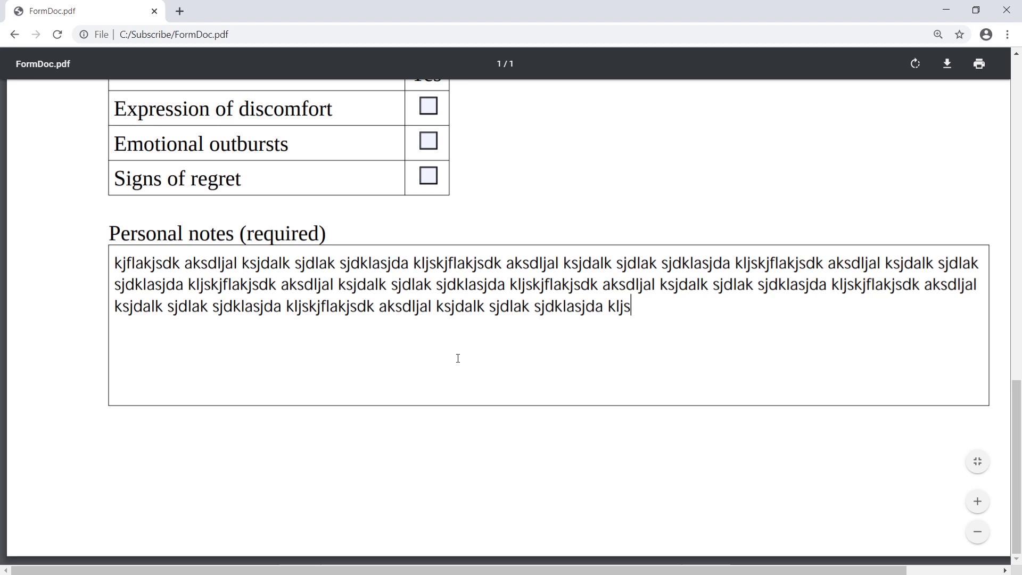
{"action": "key", "text": "ctrl+v"}
{"action": "key", "text": "ctrl+v"}
{"action": "key", "text": "ctrl+v"}
{"action": "key", "text": "ctrl+v"}
{"action": "key", "text": "ctrl+v"}
{"action": "key", "text": "ctrl+v"}
{"action": "key", "text": "ctrl+minus"}
{"action": "key", "text": "ctrl+minus"}
{"action": "key", "text": "ctrl+minus"}
{"action": "key", "text": "ctrl+minus"}
{"action": "key", "text": "ctrl+minus"}
{"action": "key", "text": "ctrl+minus"}
{"action": "key", "text": "ctrl+minus"}
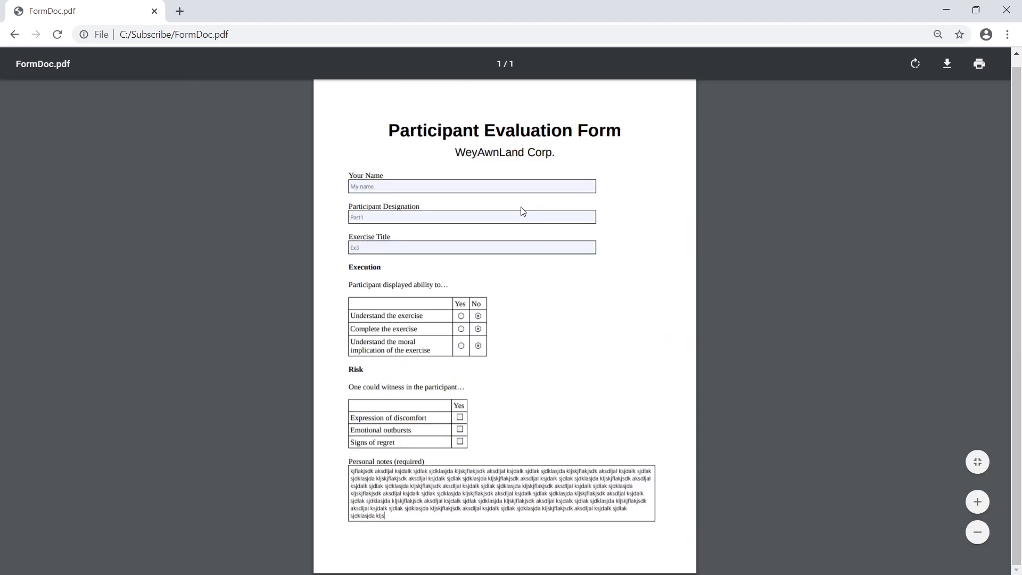
Print the form to Save as PDF, naming the file FormDoc-FILLED.pdf
{"action": "left_click", "coordinate": [981, 66]}
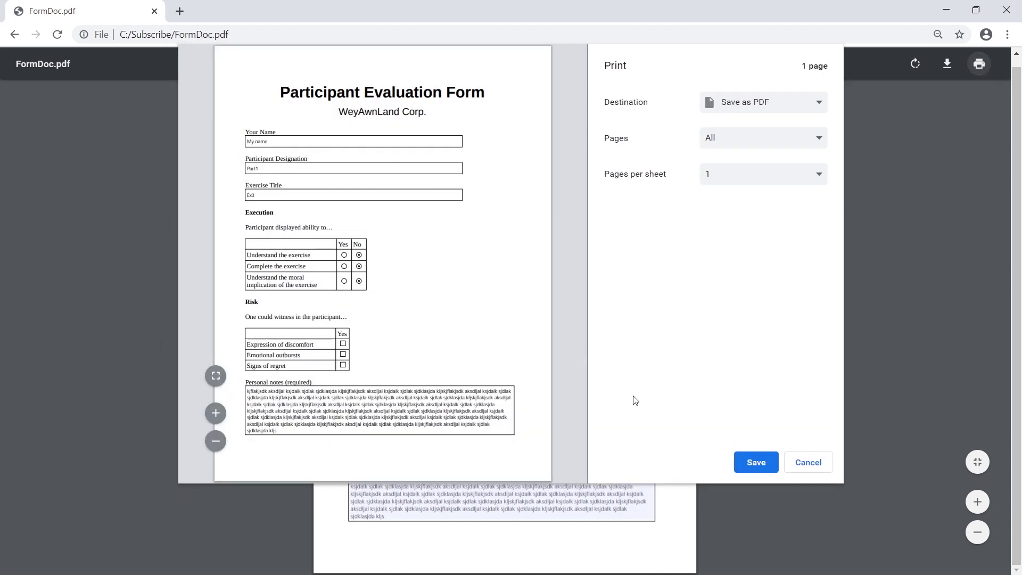
{"action": "left_click", "coordinate": [748, 462]}
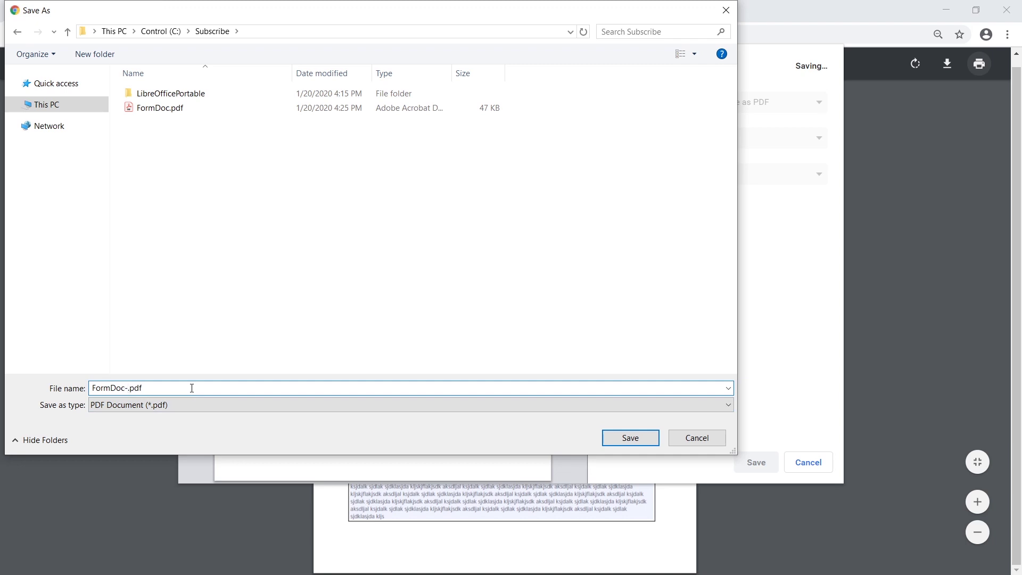
{"action": "type", "text": "-FILLED"}
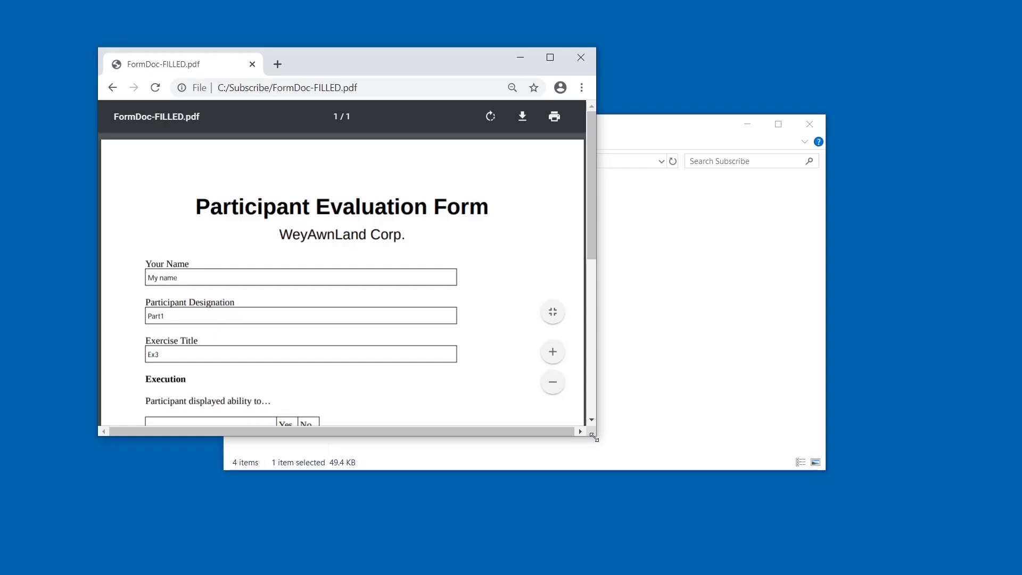
Scroll through the saved FormDoc-FILLED.pdf, then minimize Chrome to show File Explorer
{"action": "left_click_drag", "start_coordinate": [586, 432], "coordinate": [760, 517]}
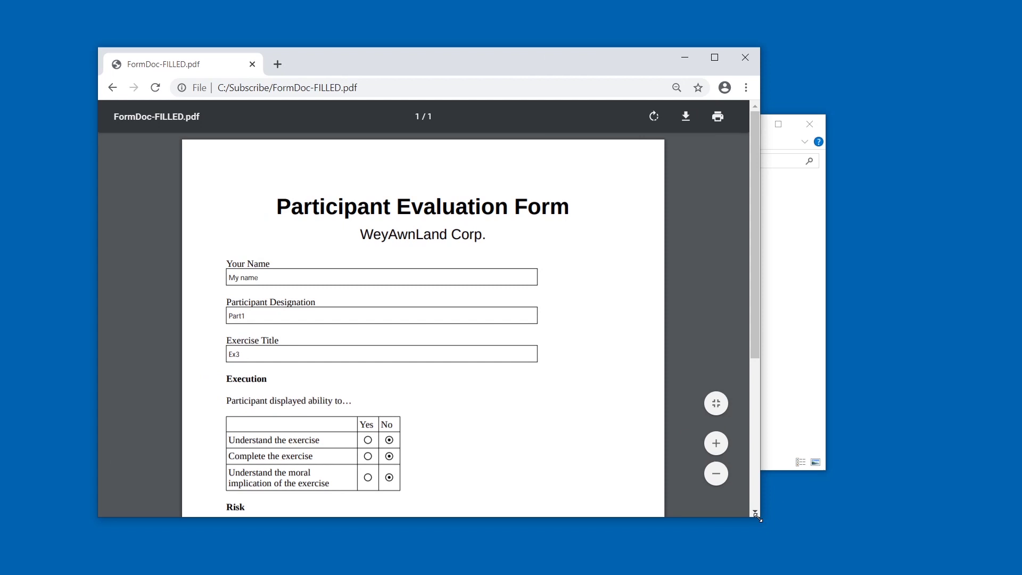
{"action": "scroll", "coordinate": [497, 354], "scroll_direction": "down", "scroll_amount": 5}
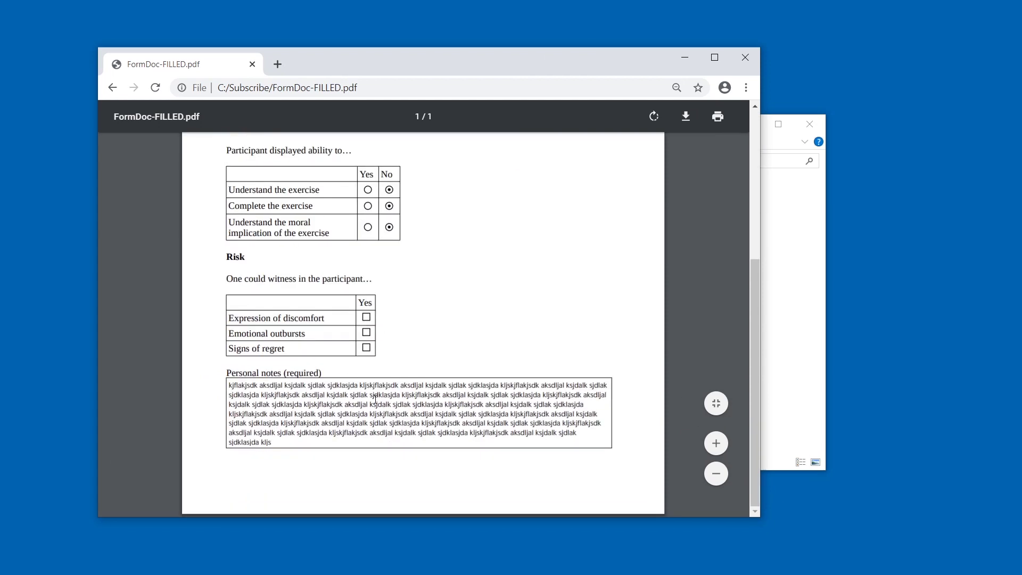
{"action": "scroll", "coordinate": [375, 399], "scroll_direction": "up", "scroll_amount": 5}
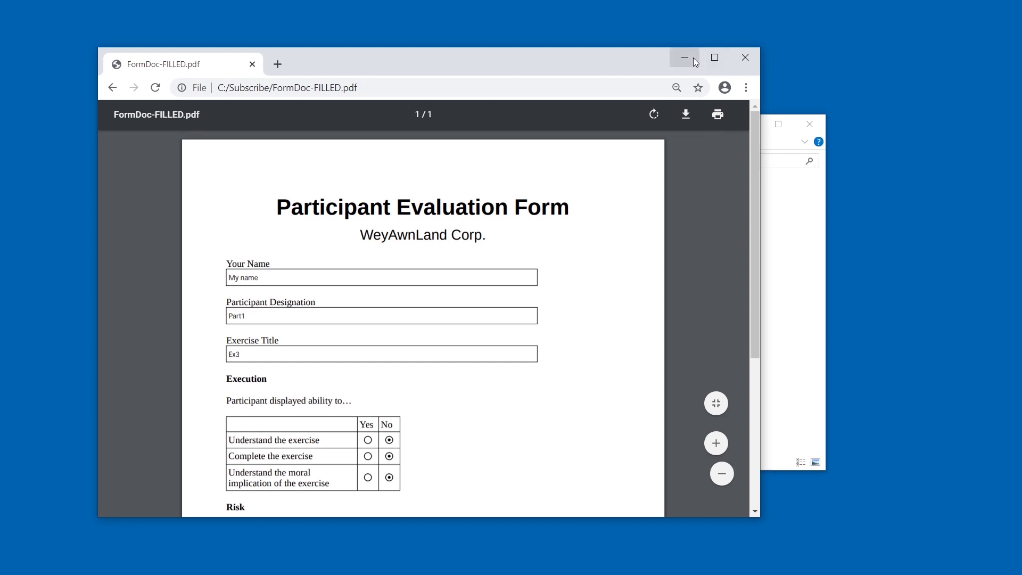
{"action": "scroll", "coordinate": [486, 217], "scroll_direction": "down", "scroll_amount": 5}
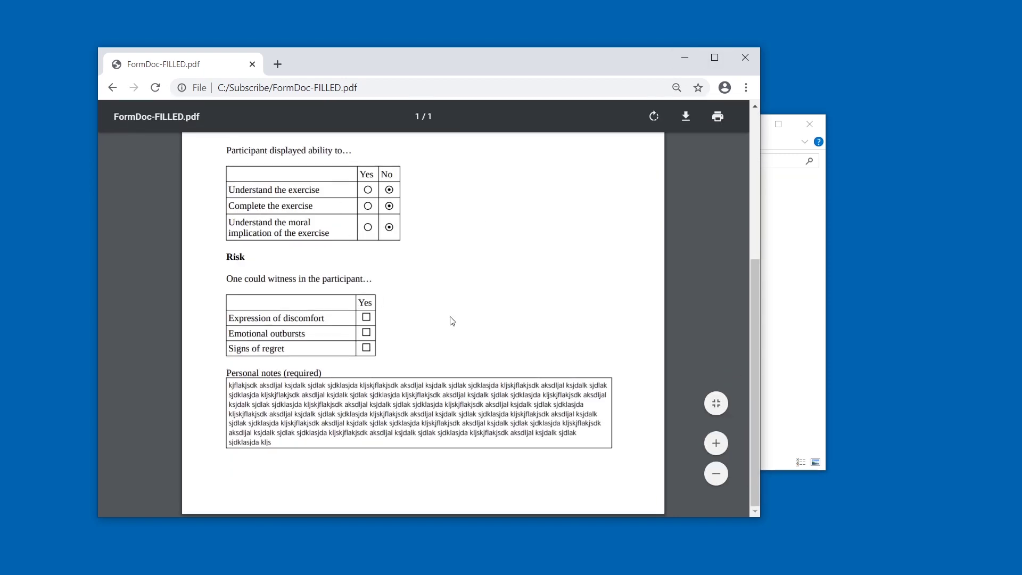
{"action": "scroll", "coordinate": [452, 321], "scroll_direction": "up", "scroll_amount": 5}
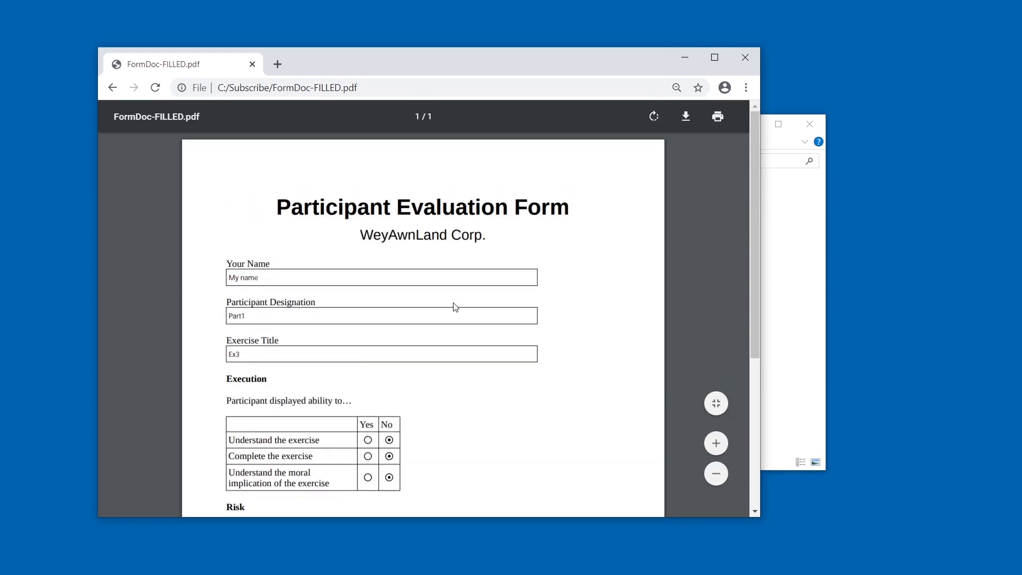
{"action": "left_click", "coordinate": [680, 61]}
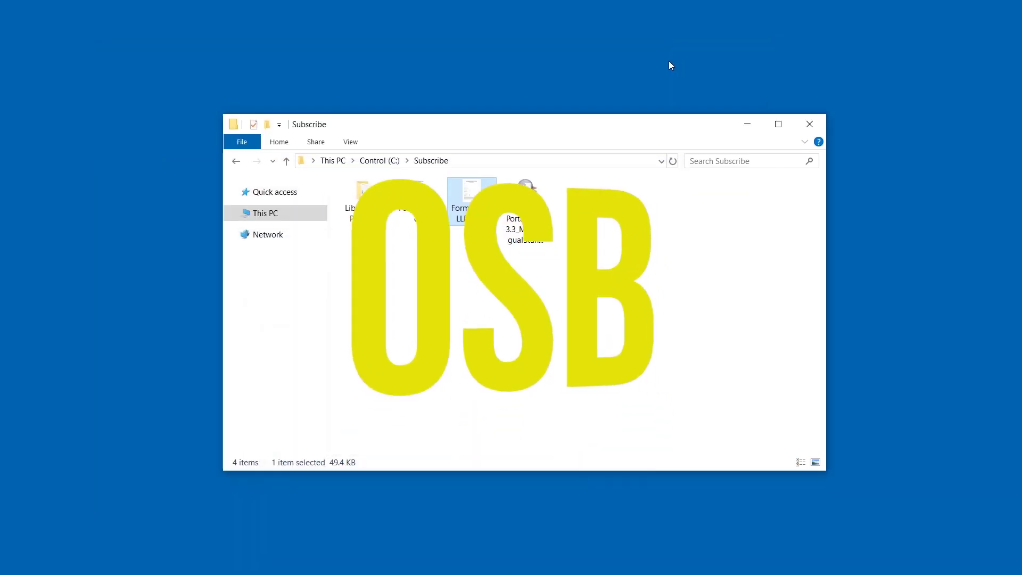